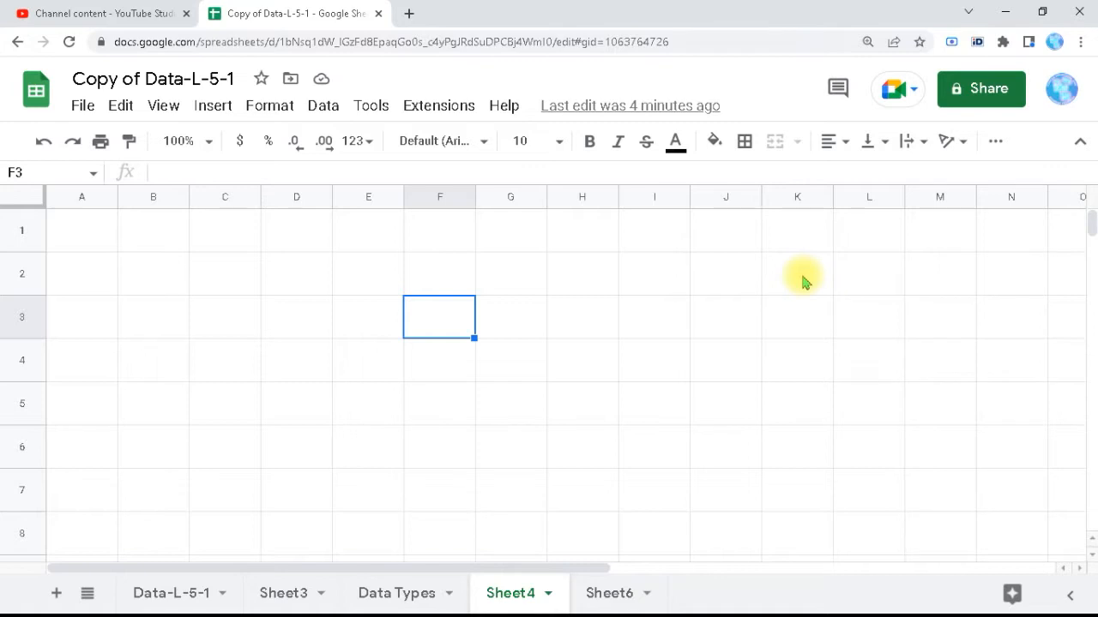
# - Enter 1 in cell F3 and format the cell as Date
pyautogui.write('1')
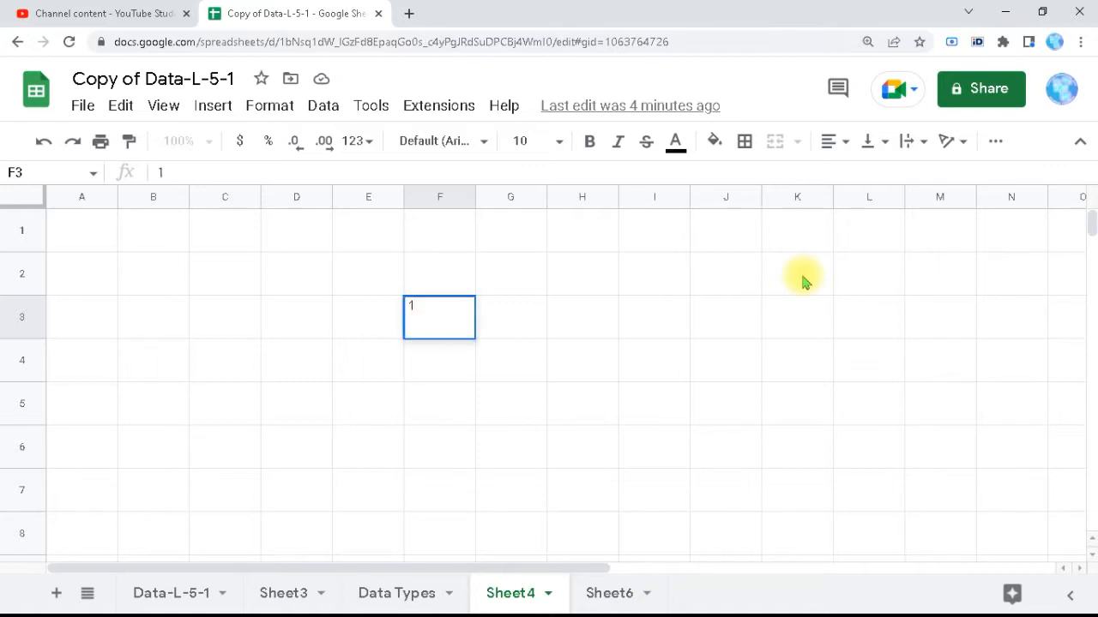
pyautogui.press('Return')
pyautogui.click(446, 319)
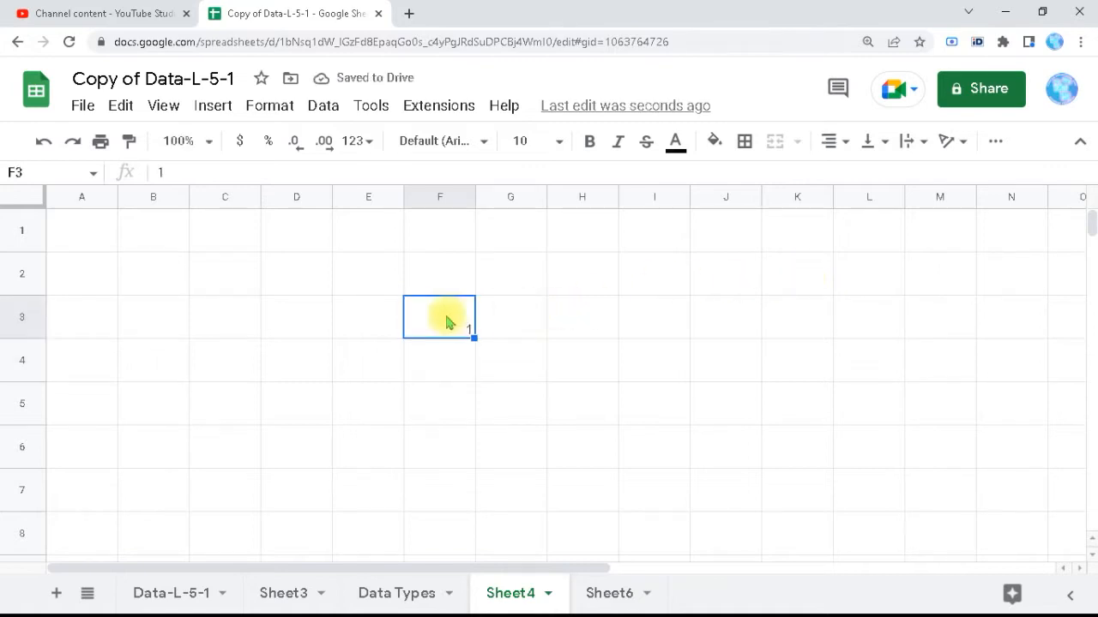
pyautogui.click(283, 105)
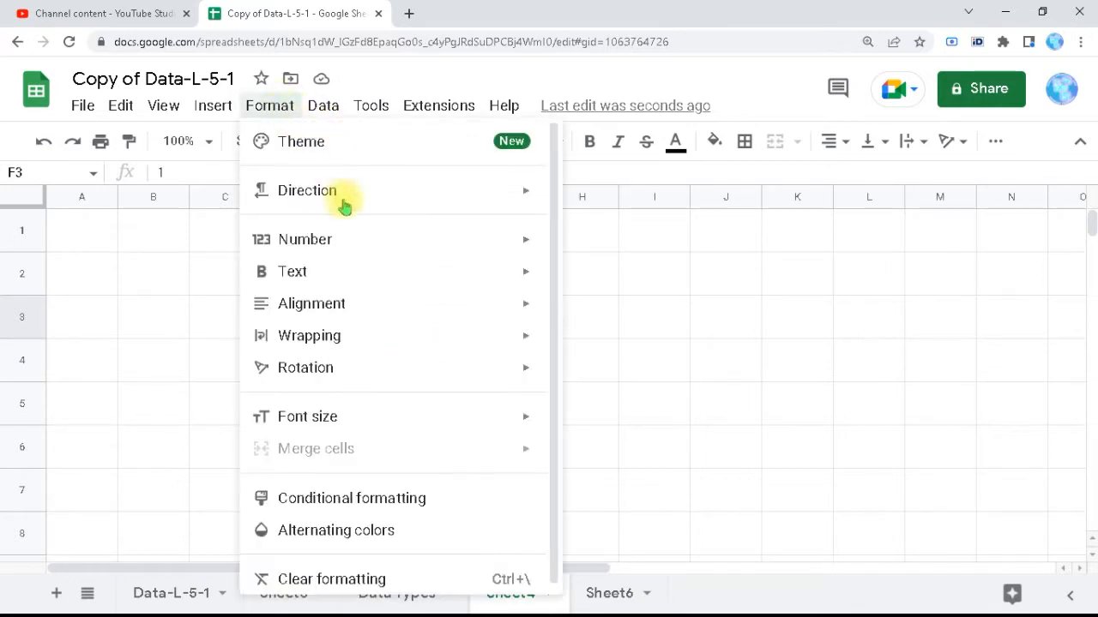
pyautogui.moveTo(360, 244)
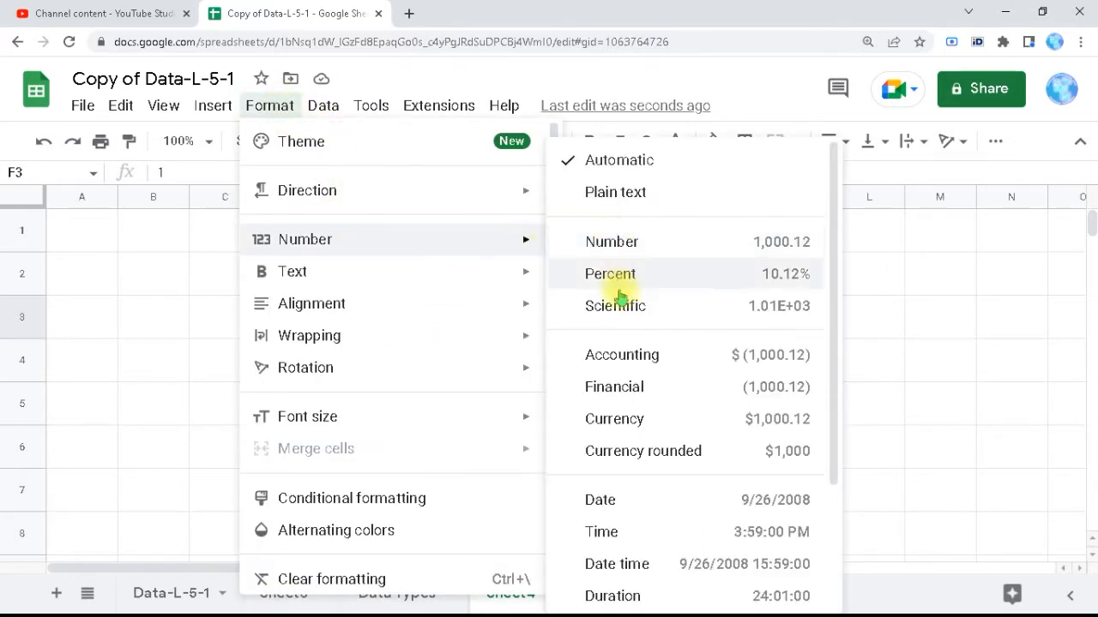
pyautogui.click(624, 506)
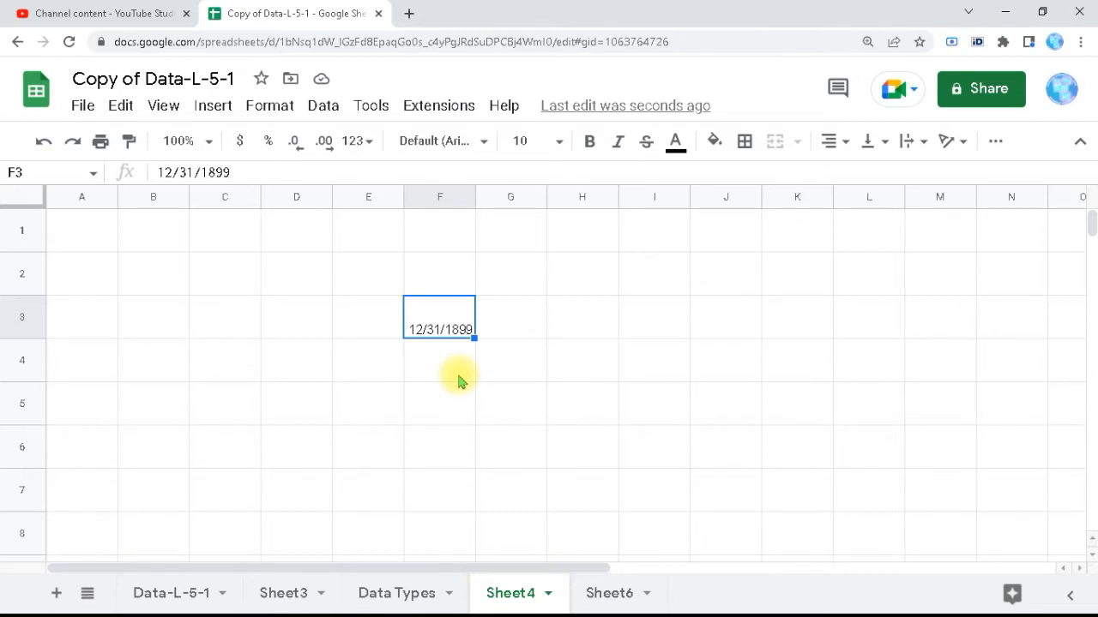
# - Enter -2 in cell E3 and apply the Date number format to it
pyautogui.click(366, 335)
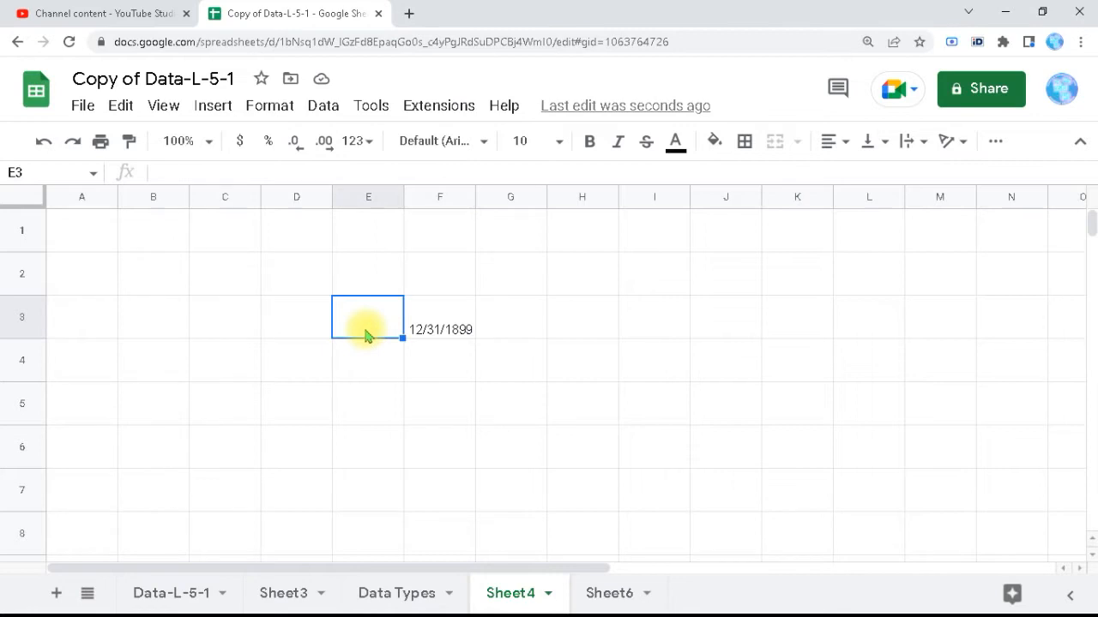
pyautogui.write('-2')
pyautogui.press('Return')
pyautogui.click(364, 333)
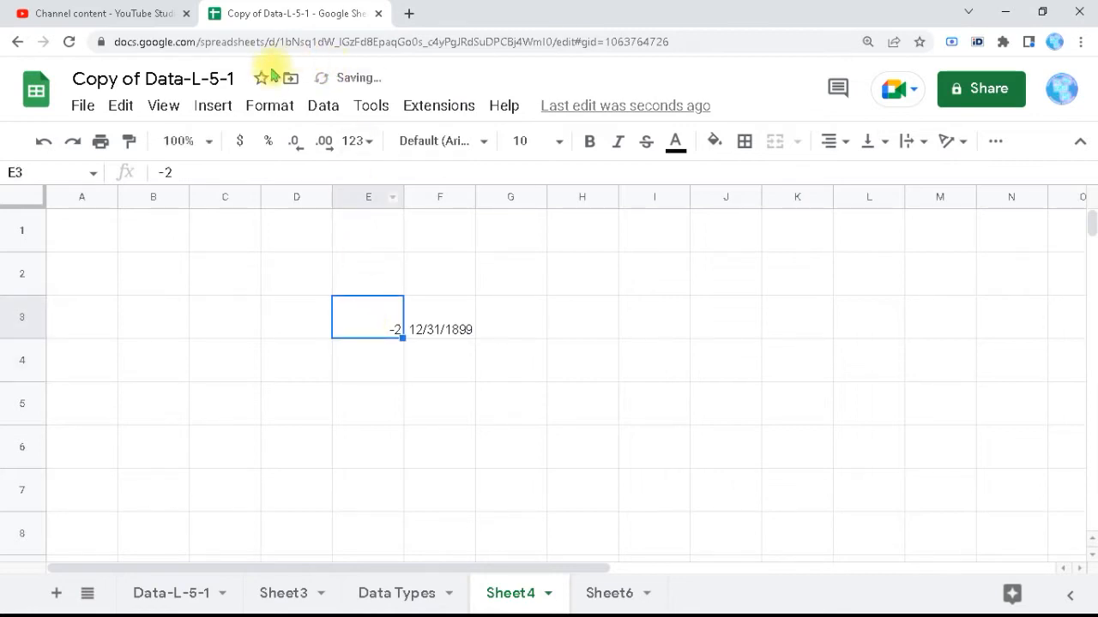
pyautogui.click(271, 108)
pyautogui.moveTo(471, 237)
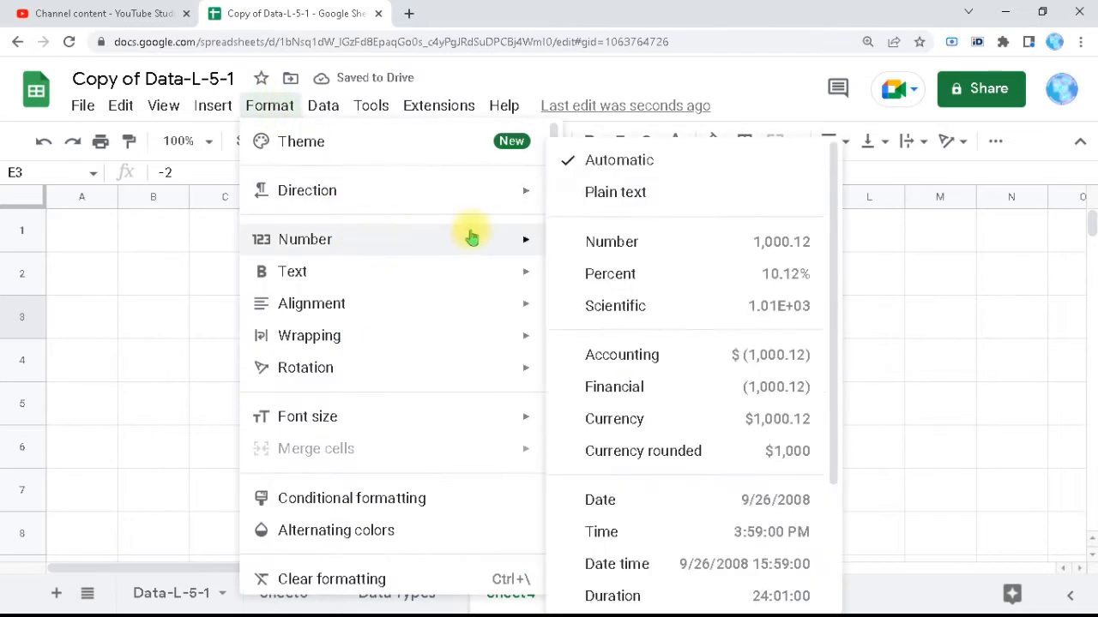
pyautogui.click(618, 504)
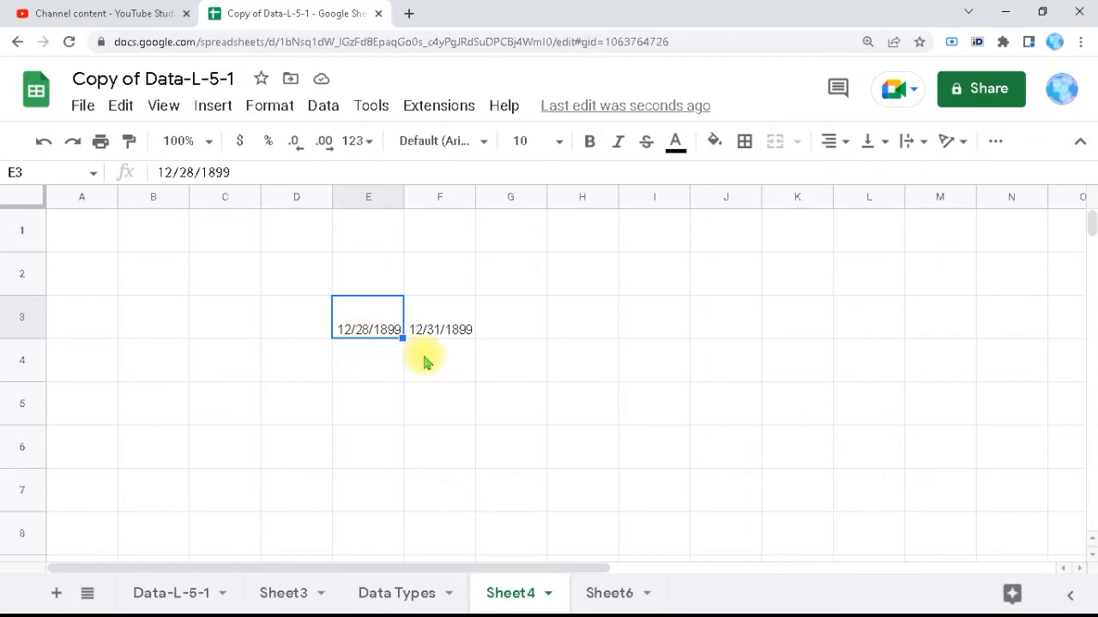
# - Enter 0 in cell G3 and copy the date formatting from F3 onto it
pyautogui.click(501, 325)
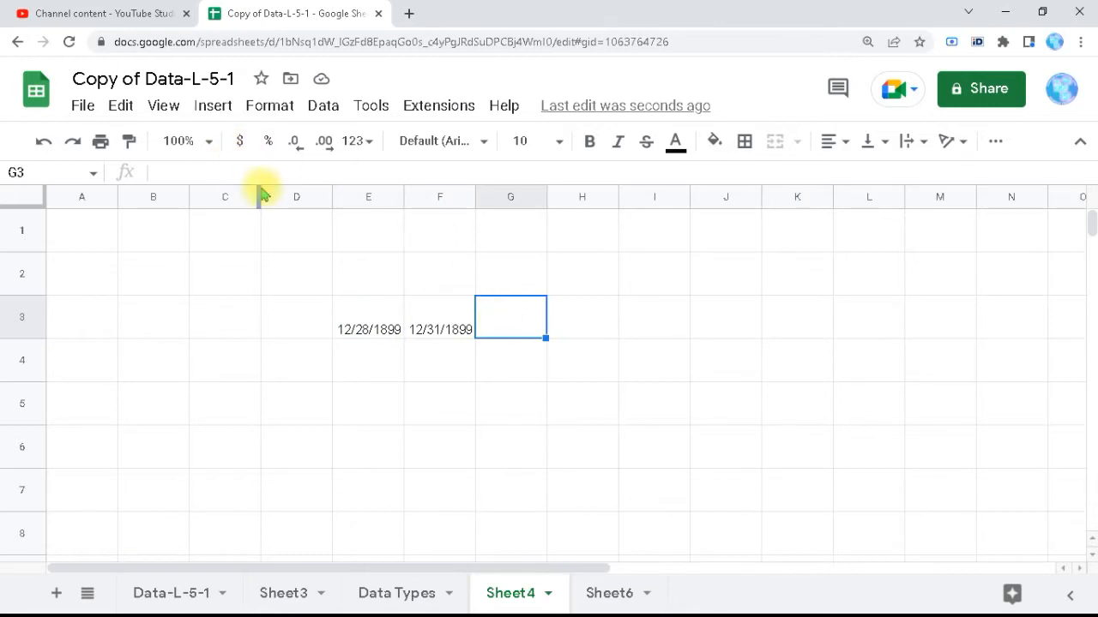
pyautogui.write('0')
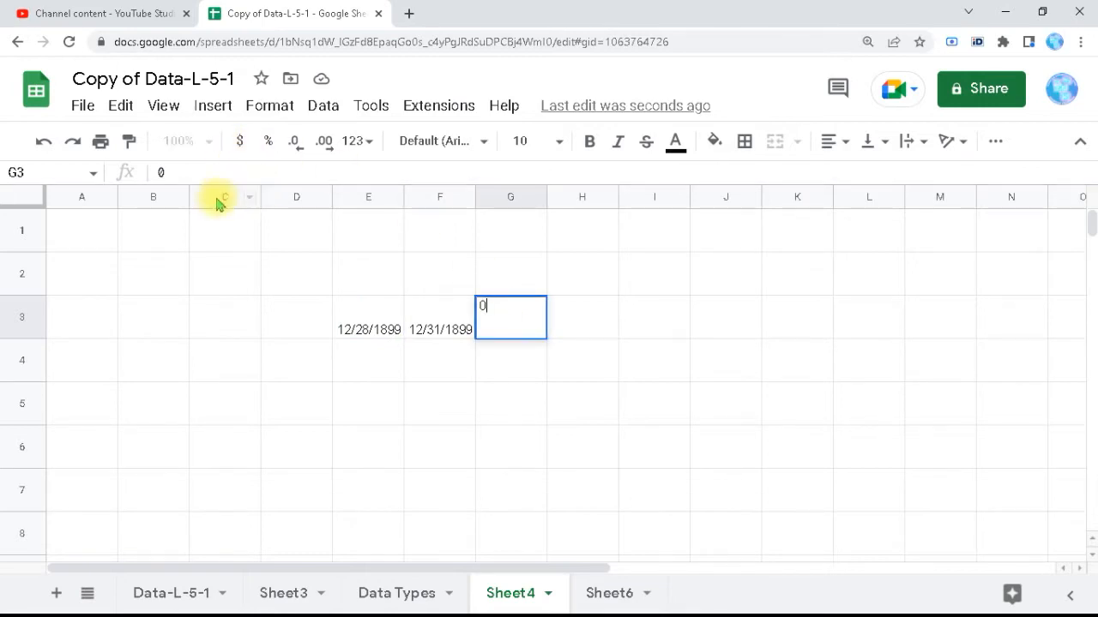
pyautogui.press('Return')
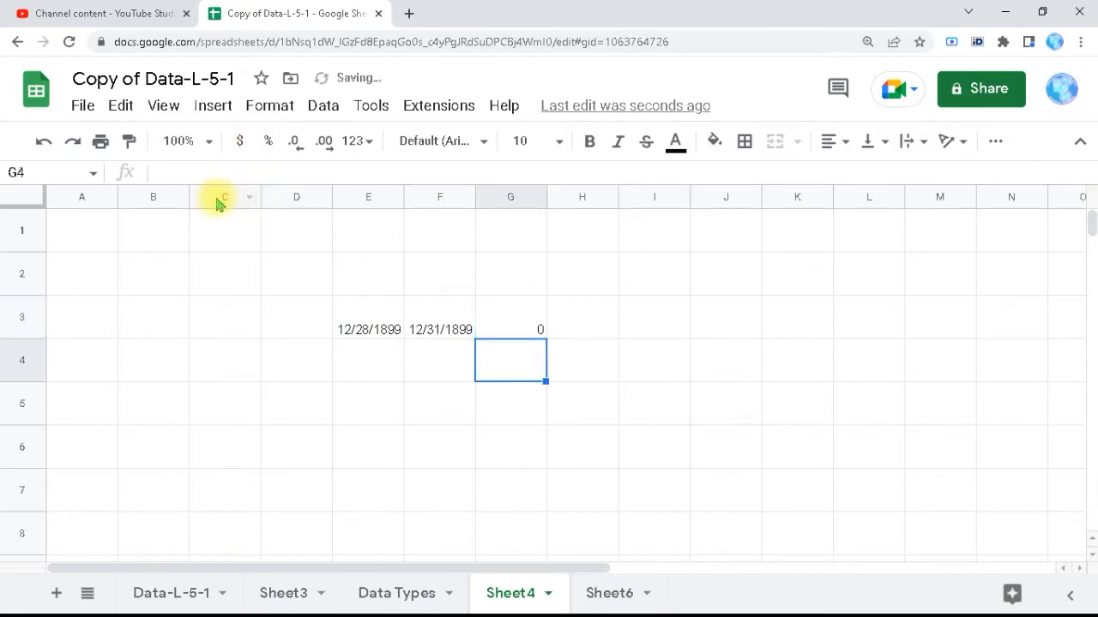
pyautogui.click(525, 332)
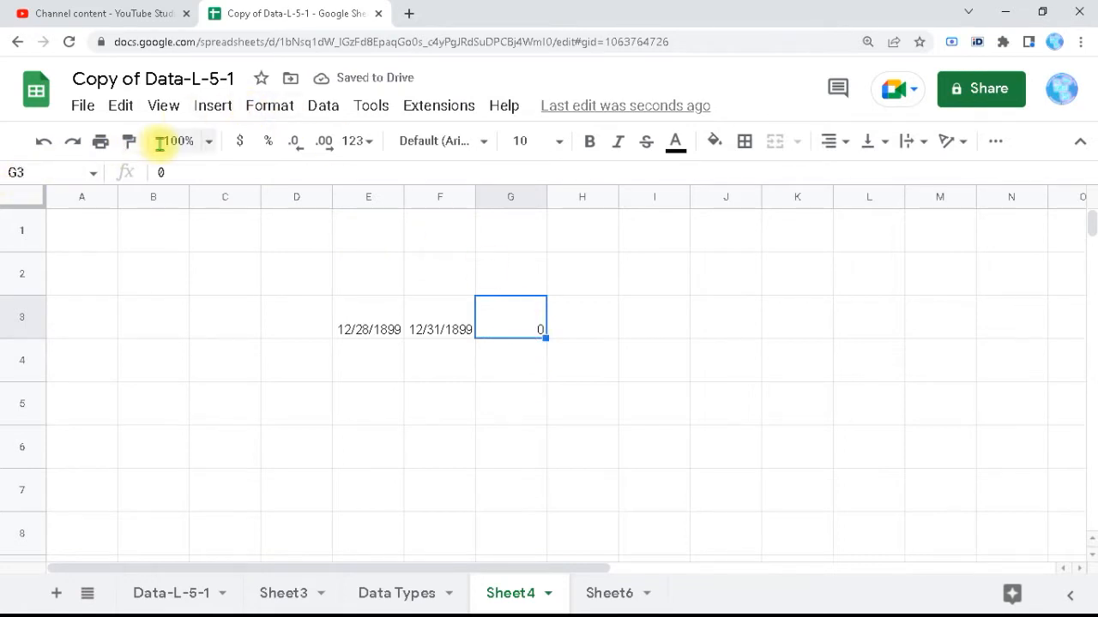
pyautogui.click(449, 321)
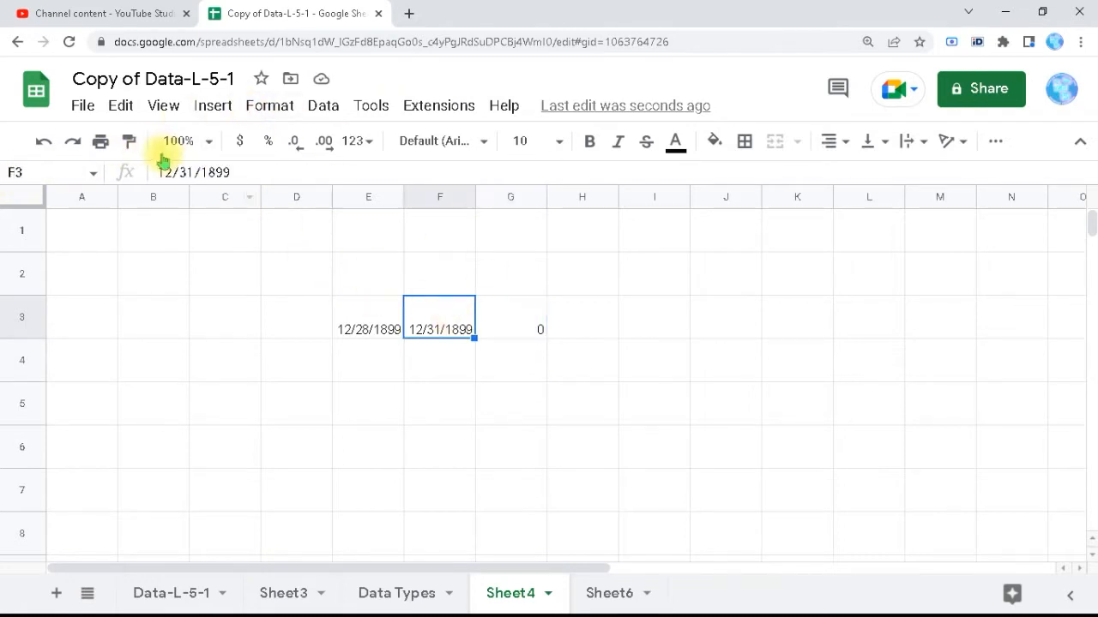
pyautogui.click(128, 146)
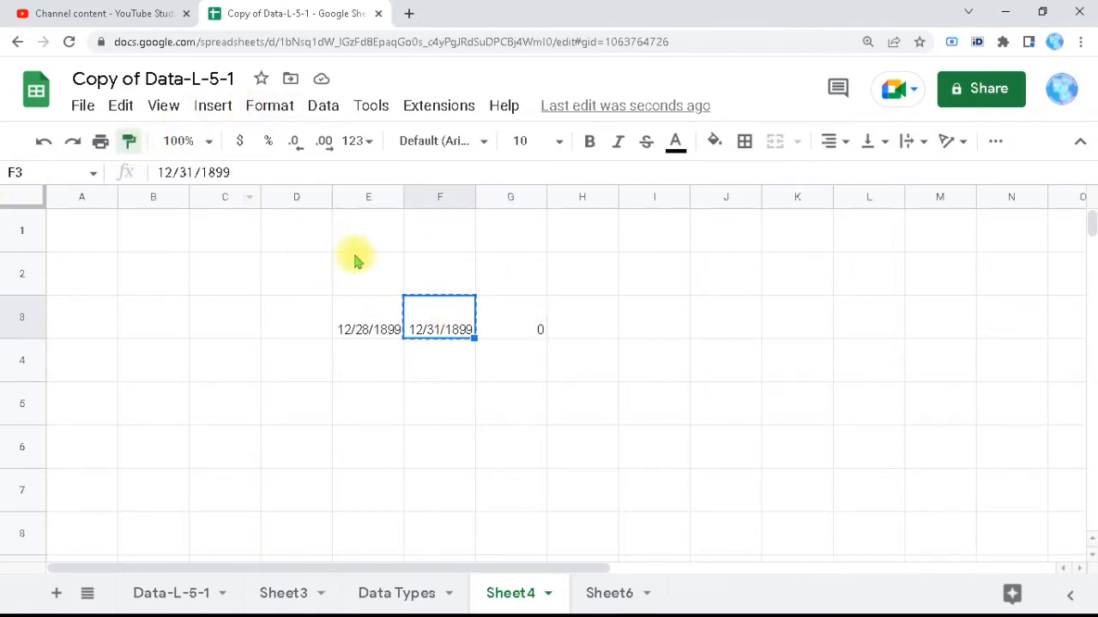
pyautogui.click(522, 331)
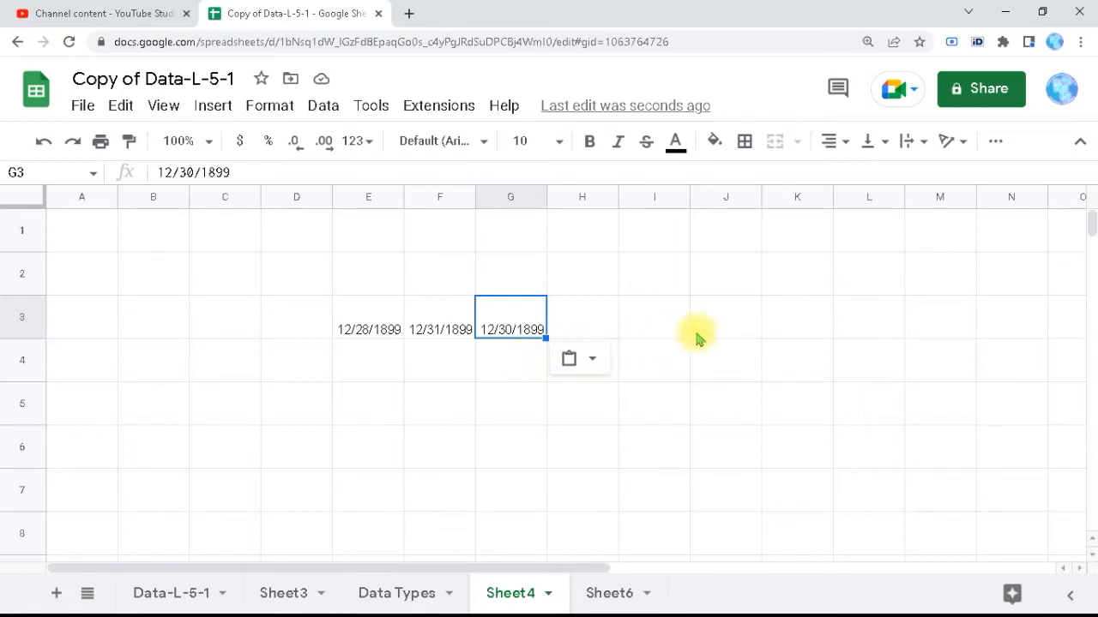
# - Enter 5 in cell J3 and copy the date formatting from G3 onto it
pyautogui.click(726, 327)
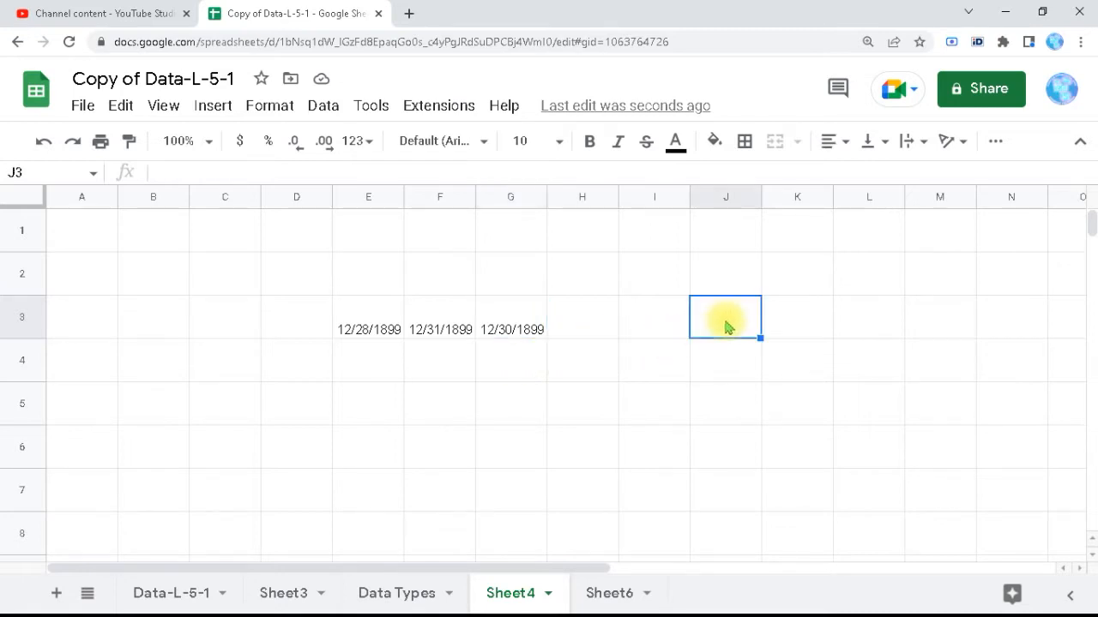
pyautogui.write('5')
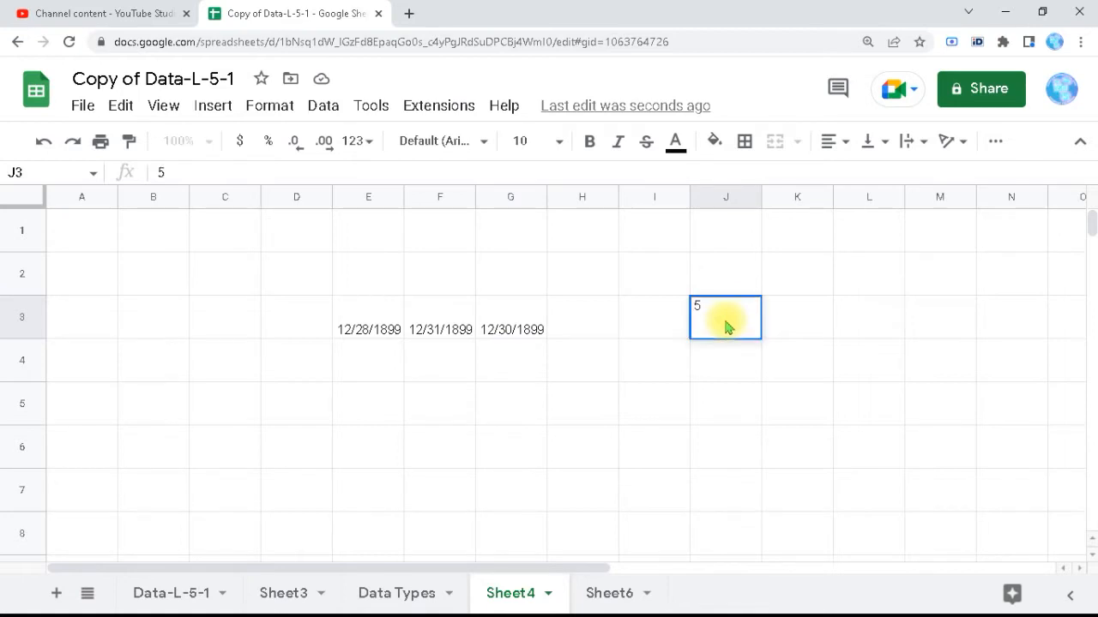
pyautogui.press('Return')
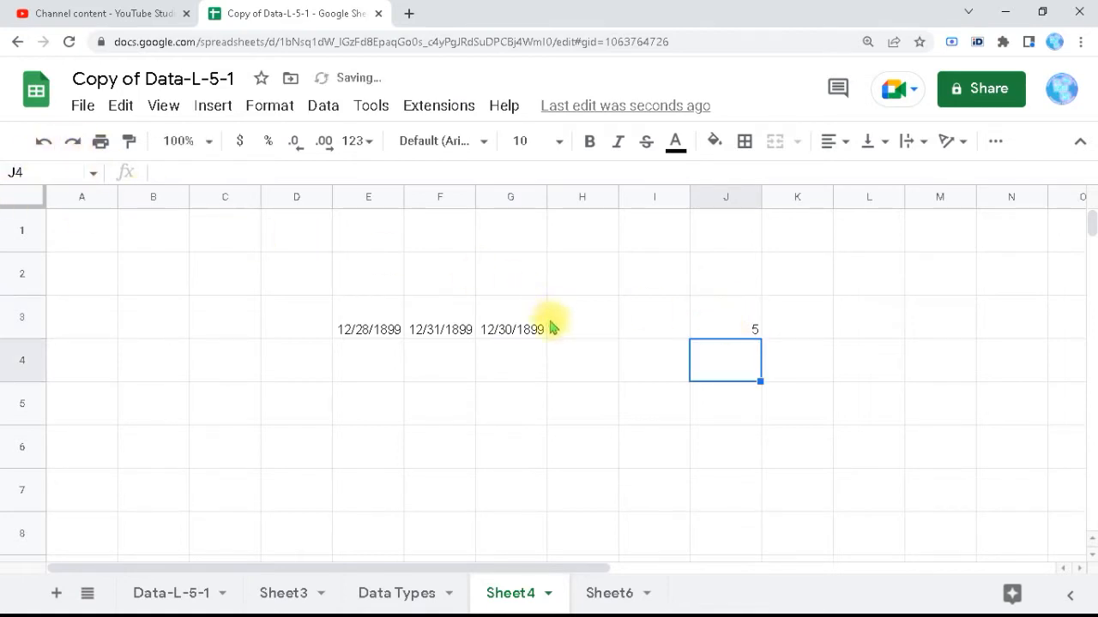
pyautogui.click(521, 324)
pyautogui.click(127, 144)
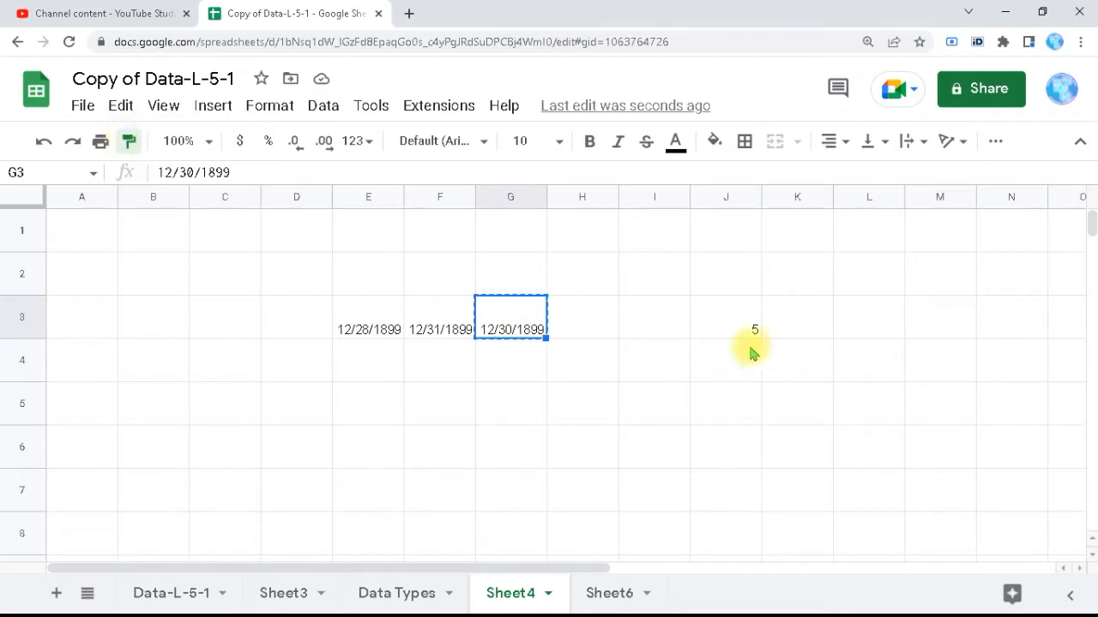
pyautogui.click(725, 326)
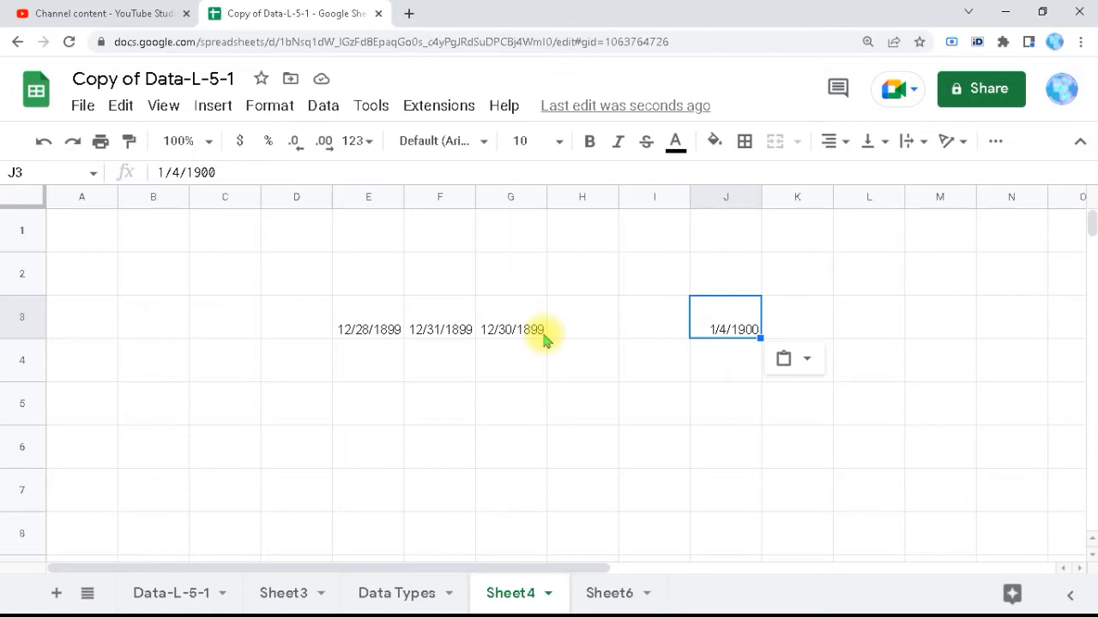
# - Convert the date in J3 to its number in cell J2 with the formula =VALUE(J3)
pyautogui.click(637, 287)
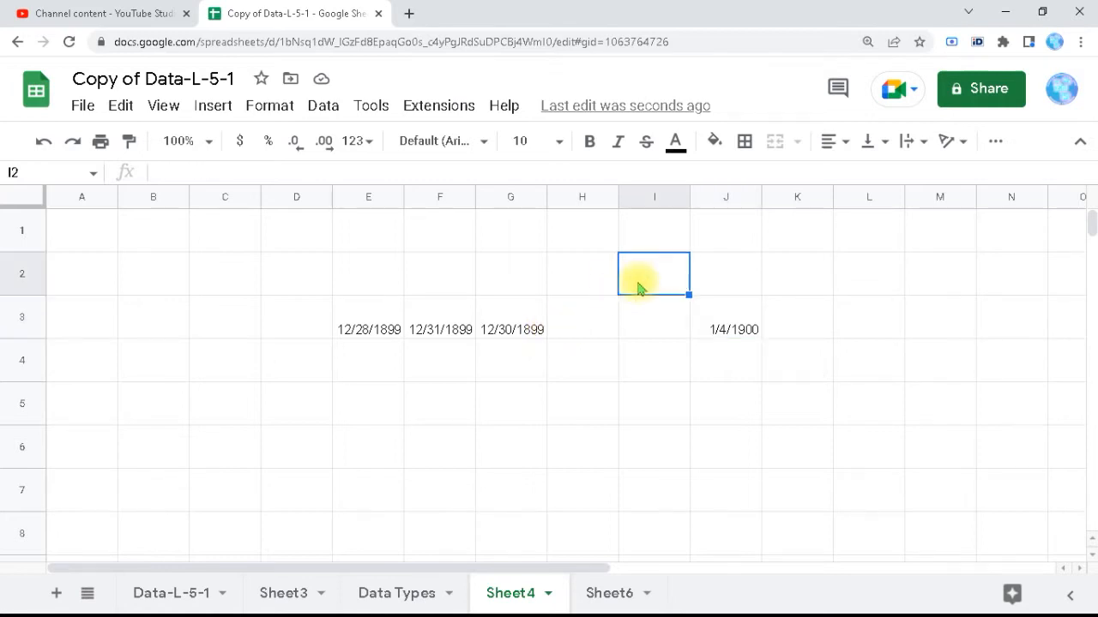
pyautogui.click(705, 282)
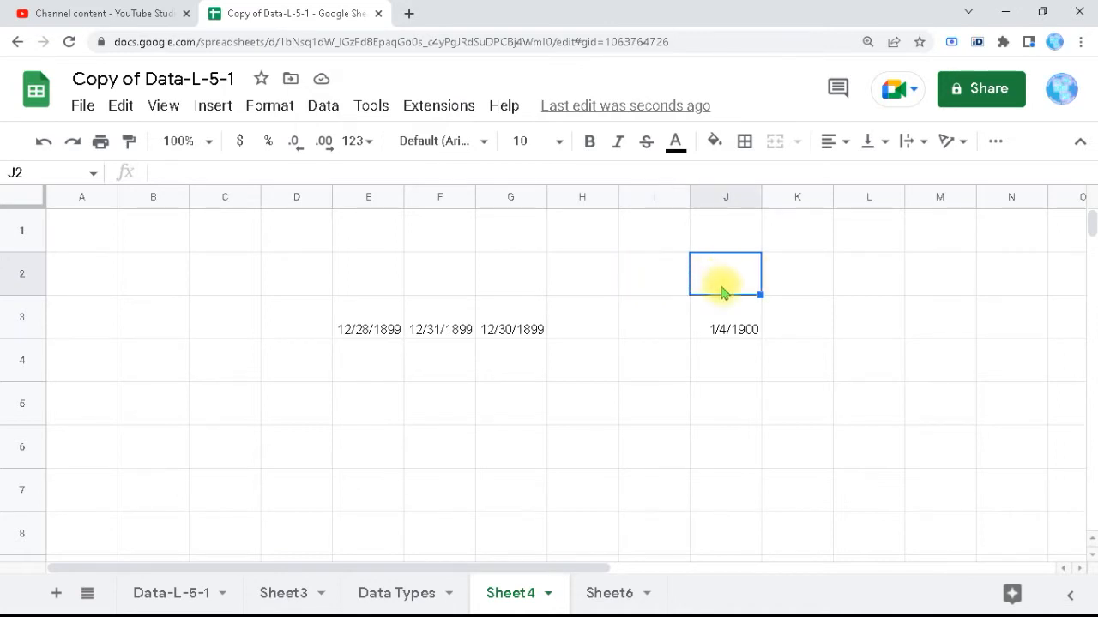
pyautogui.write('=va')
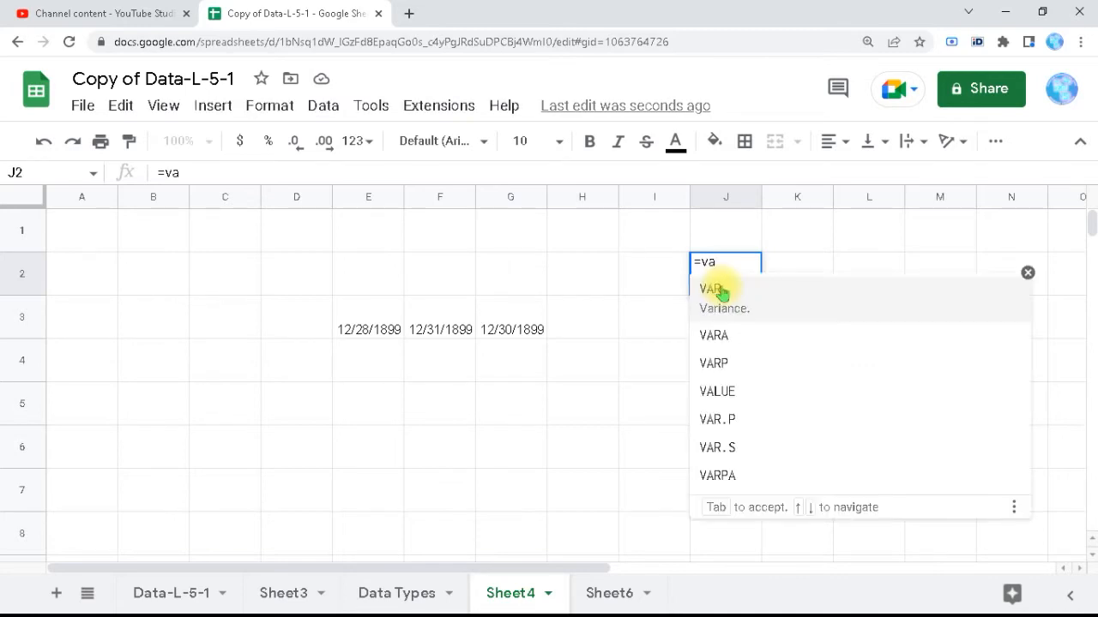
pyautogui.write('l')
pyautogui.click(737, 289)
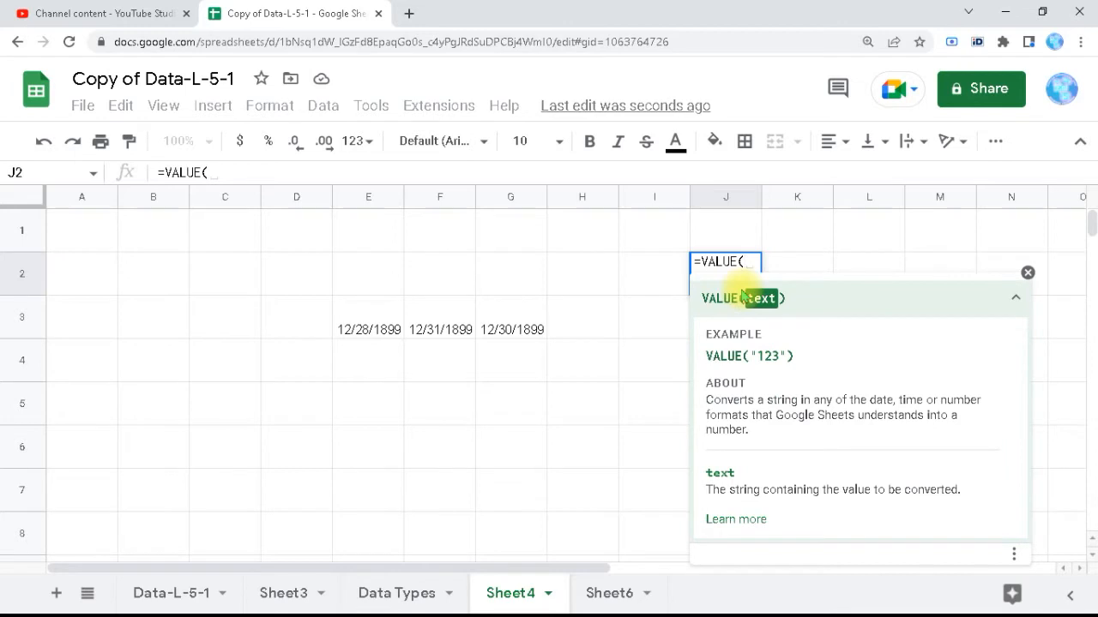
pyautogui.press('Down')
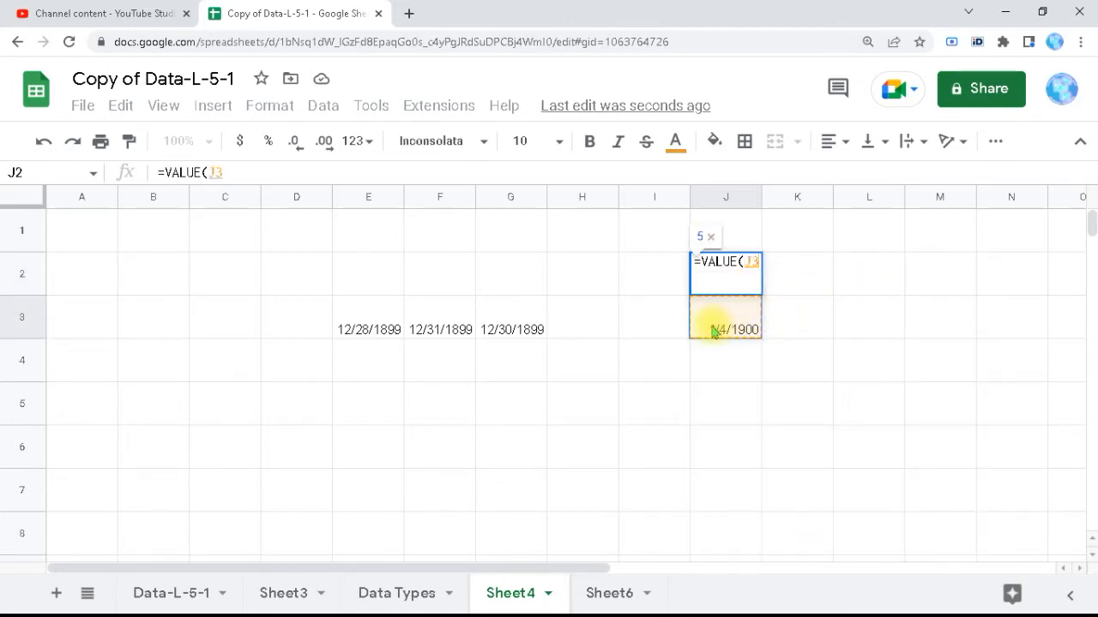
pyautogui.write(')')
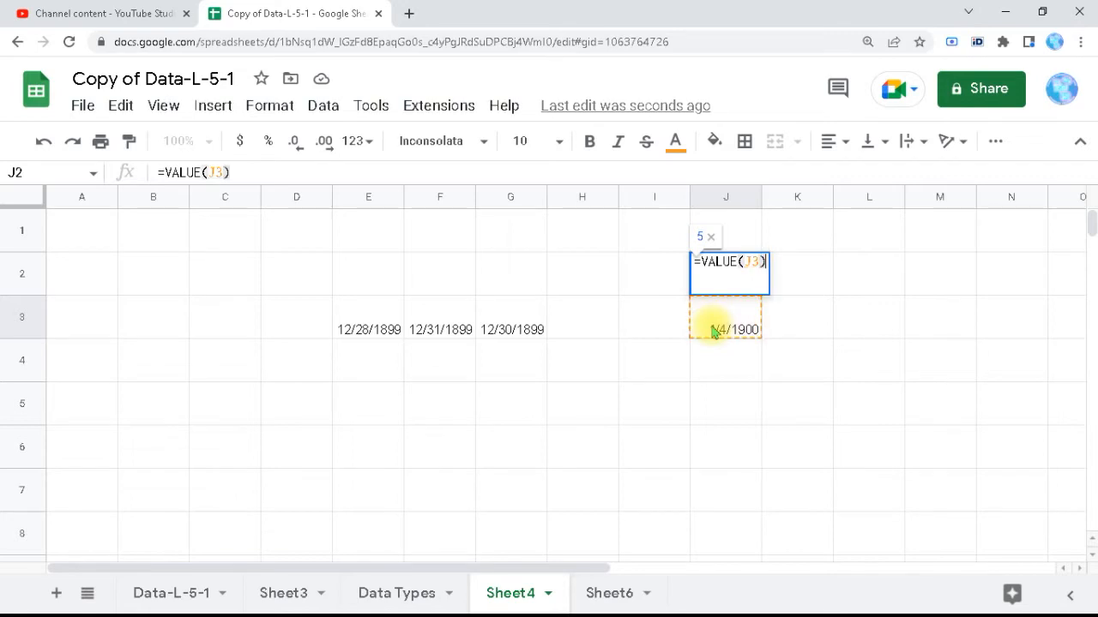
pyautogui.press('Return')
pyautogui.click(721, 284)
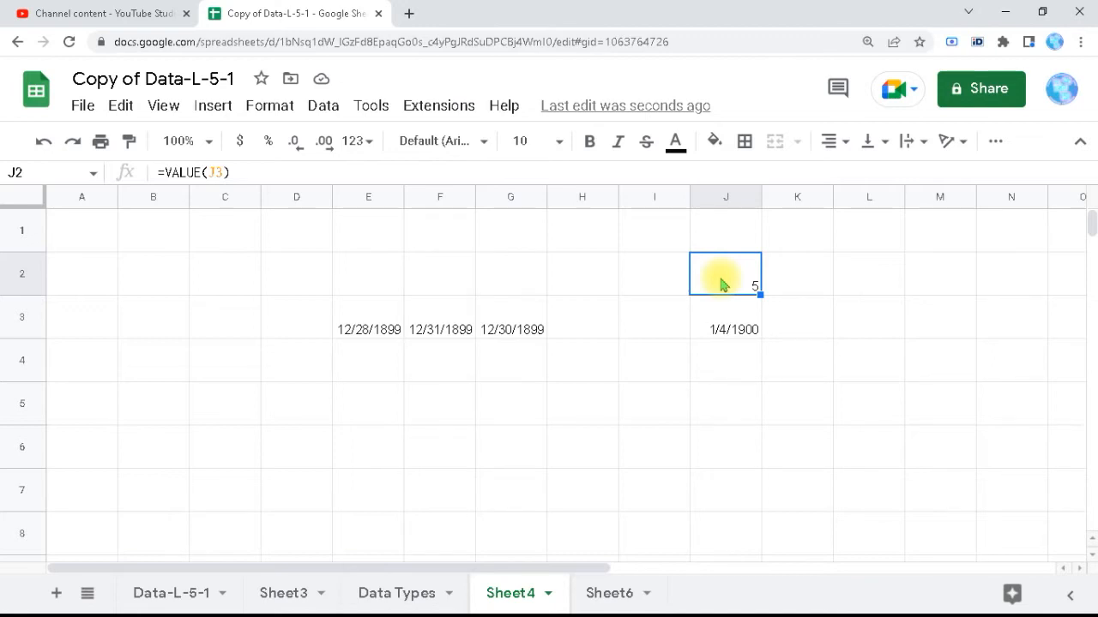
# - Subtract the date in G3 from the date in J3 in cell I4 with =J3-G3
pyautogui.click(735, 332)
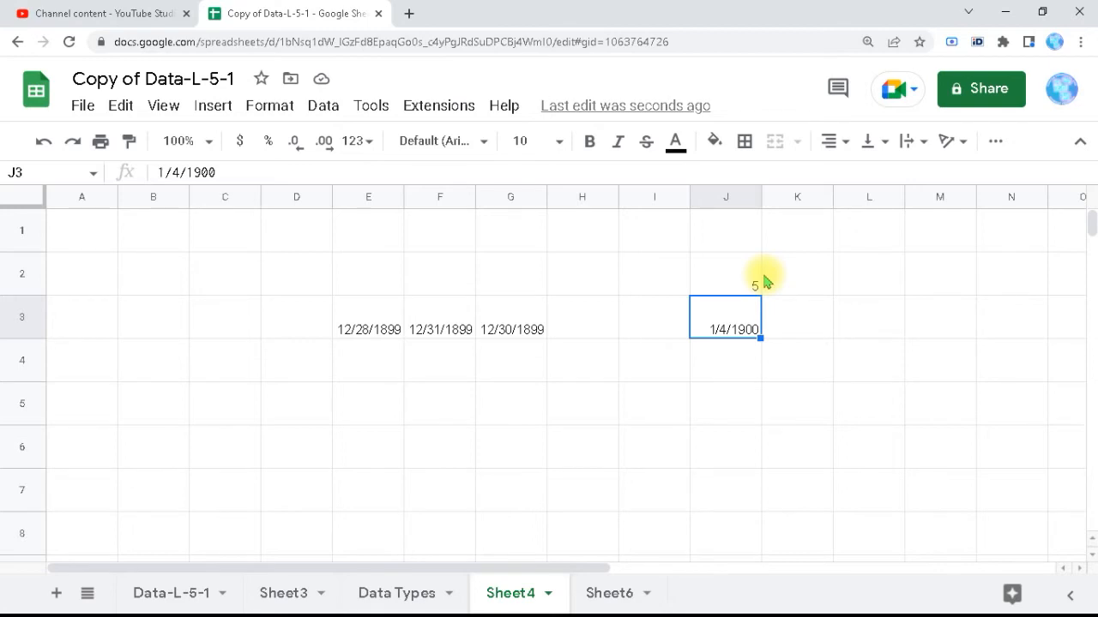
pyautogui.click(654, 372)
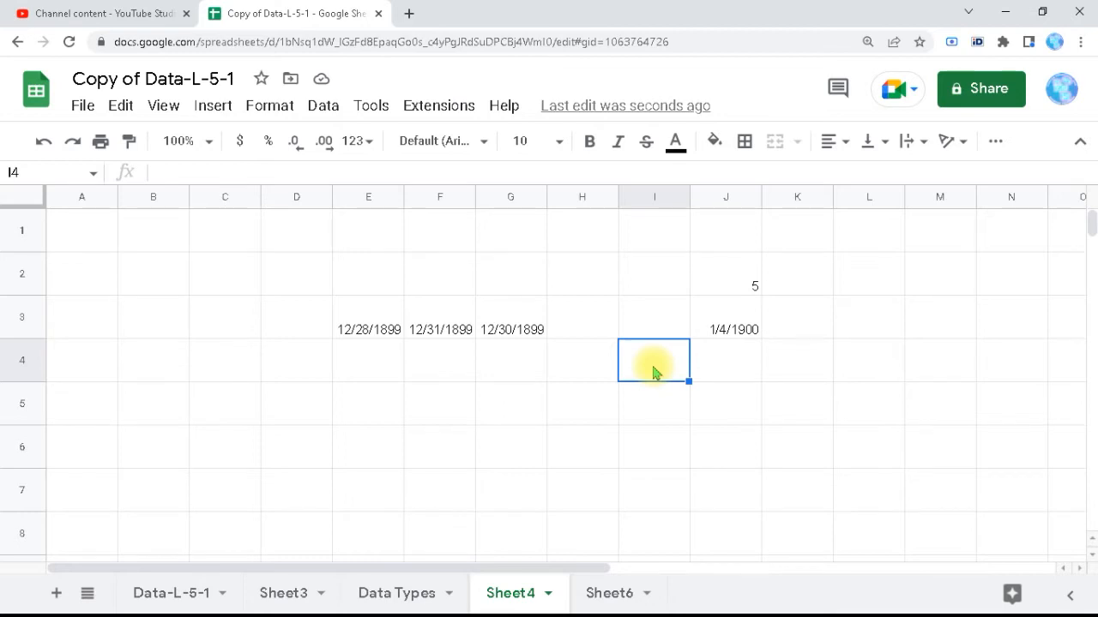
pyautogui.write('=')
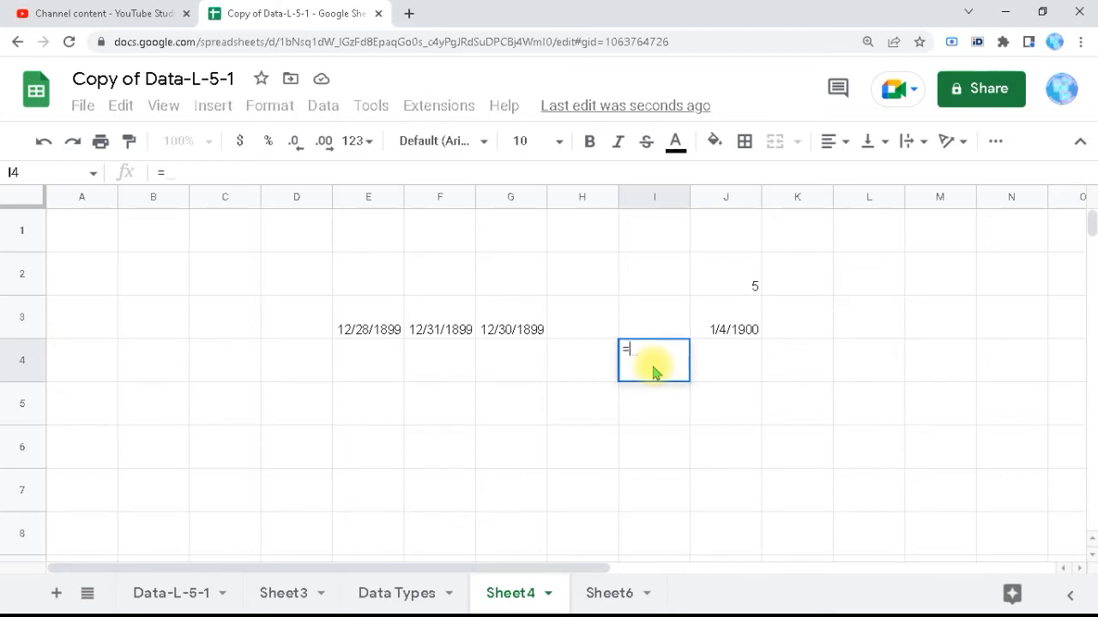
pyautogui.click(735, 341)
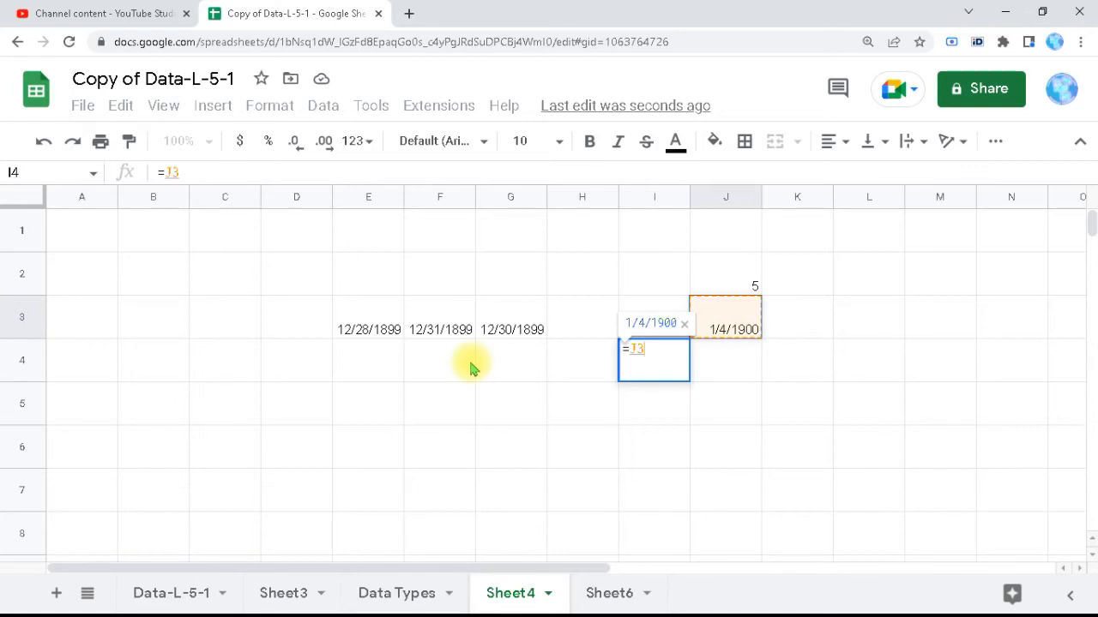
pyautogui.write('-')
pyautogui.click(506, 334)
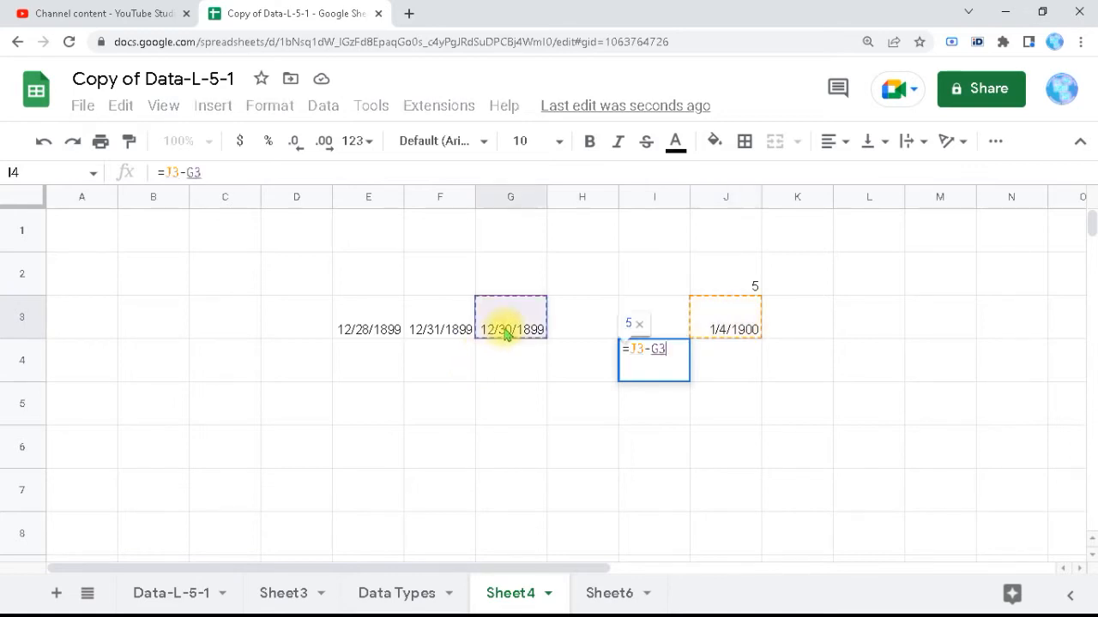
pyautogui.press('Return')
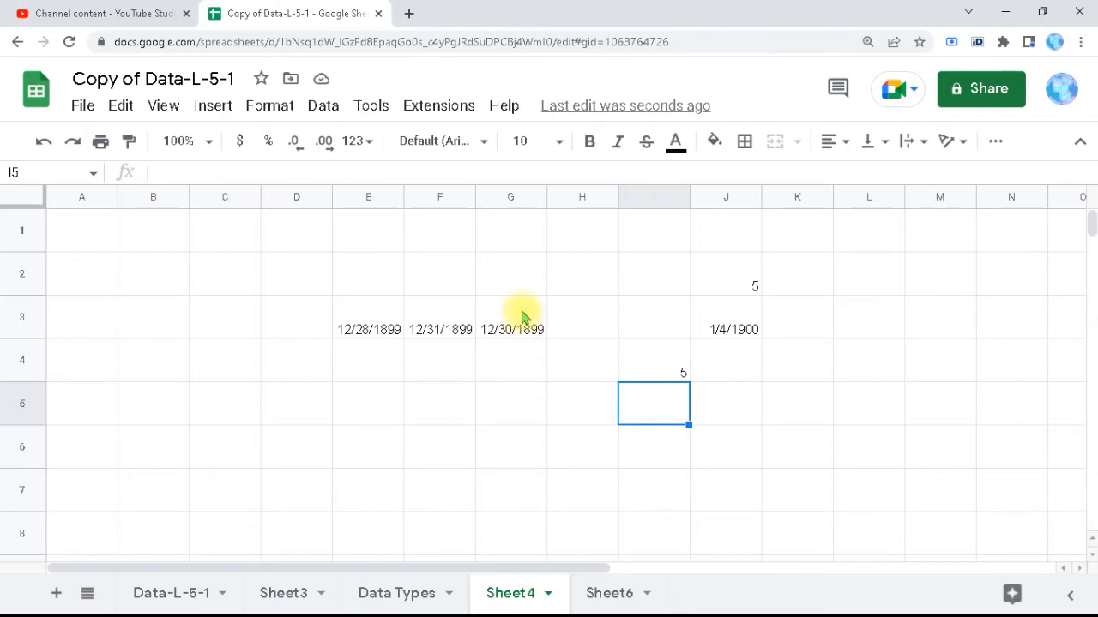
pyautogui.click(590, 371)
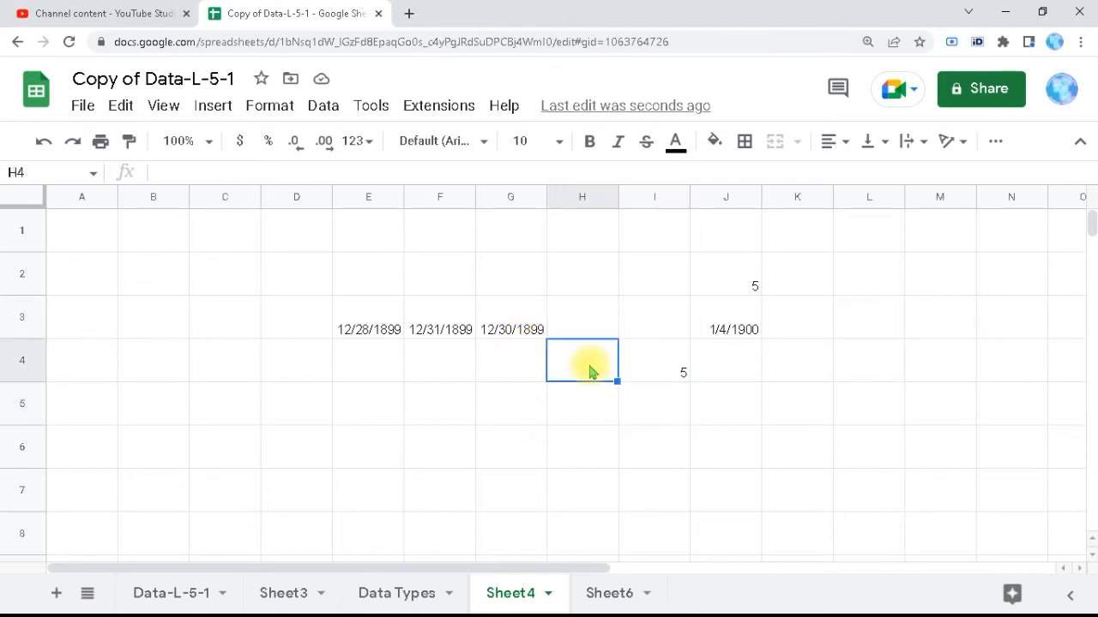
pyautogui.write('=')
pyautogui.click(723, 325)
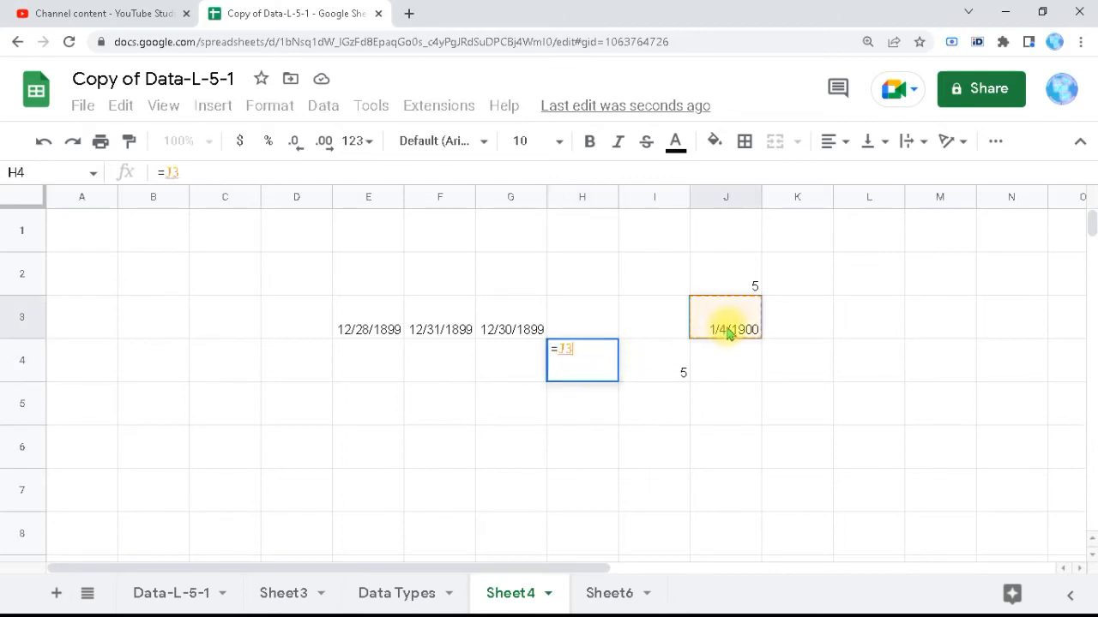
pyautogui.click(374, 341)
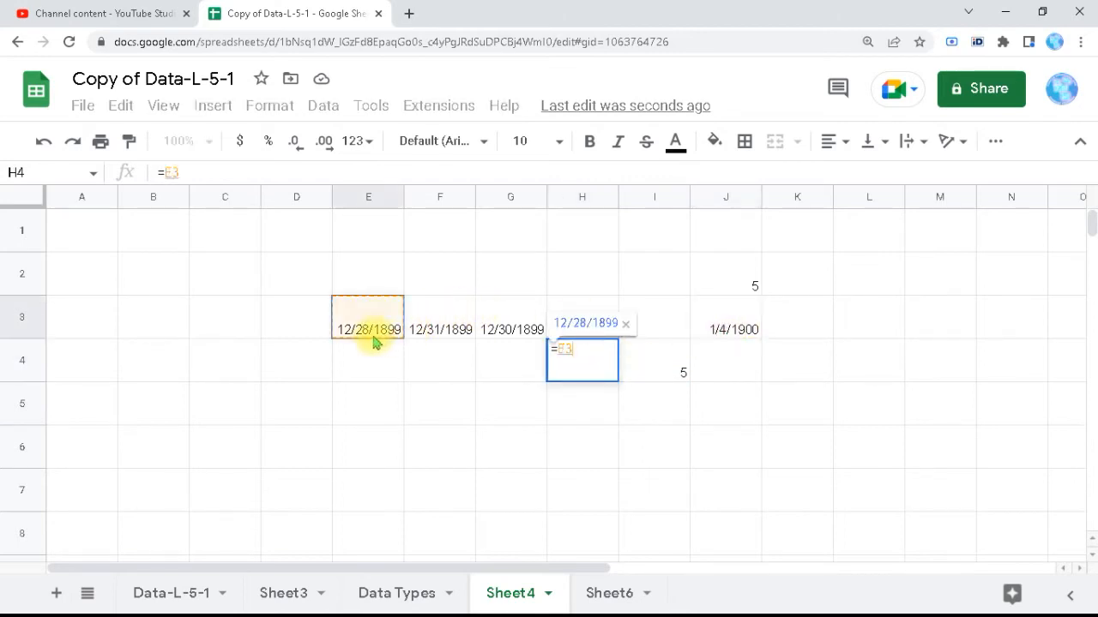
pyautogui.write('-')
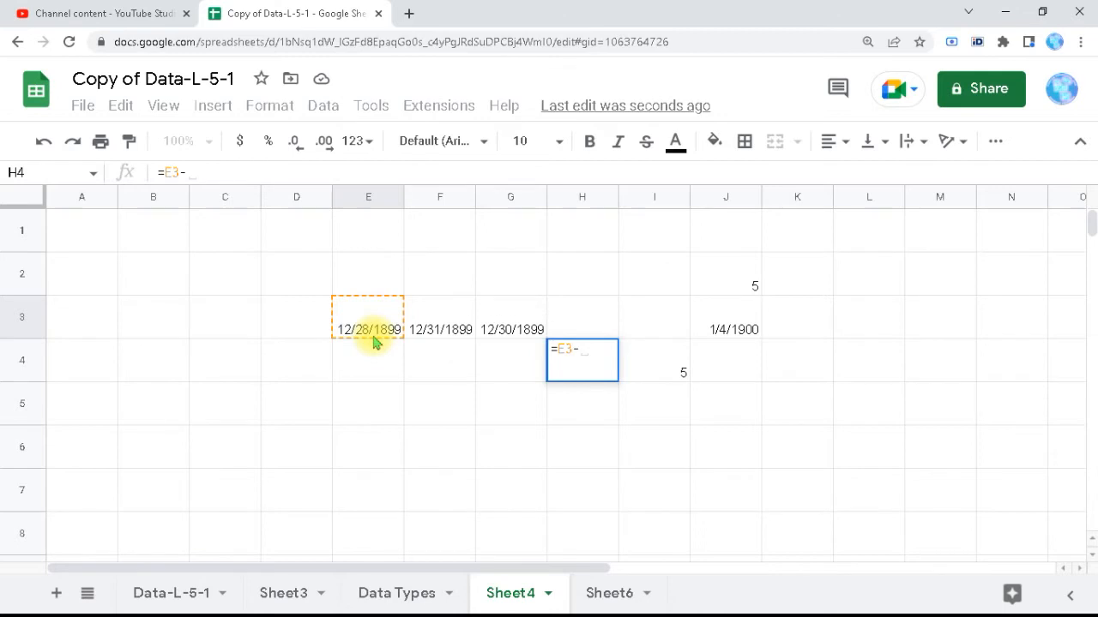
pyautogui.click(374, 341)
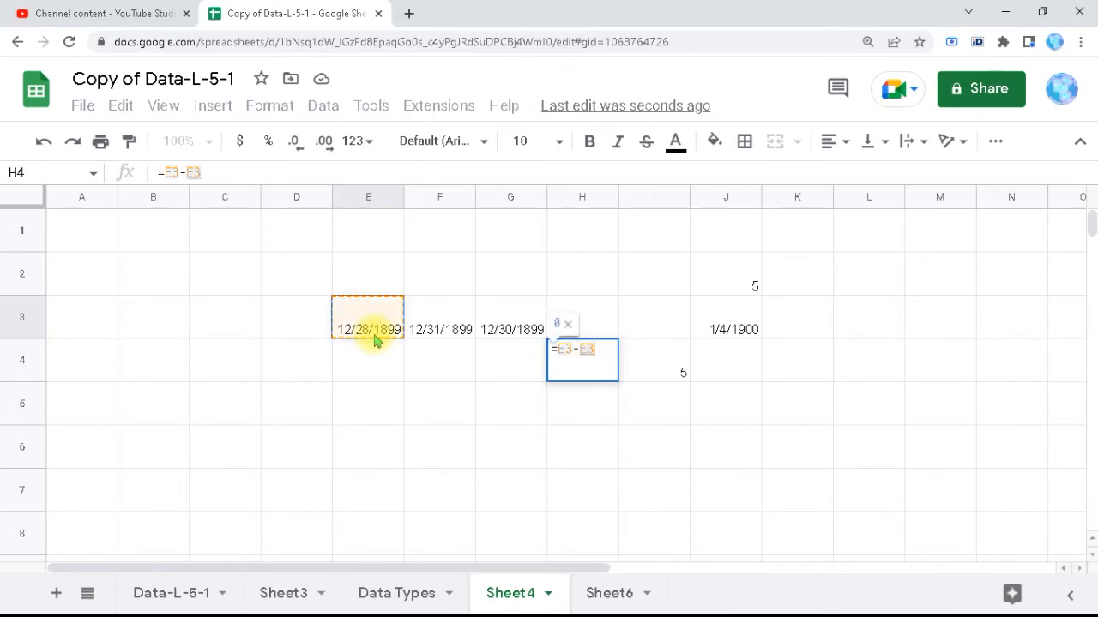
pyautogui.press('BackSpace')
pyautogui.press('BackSpace')
pyautogui.press('BackSpace')
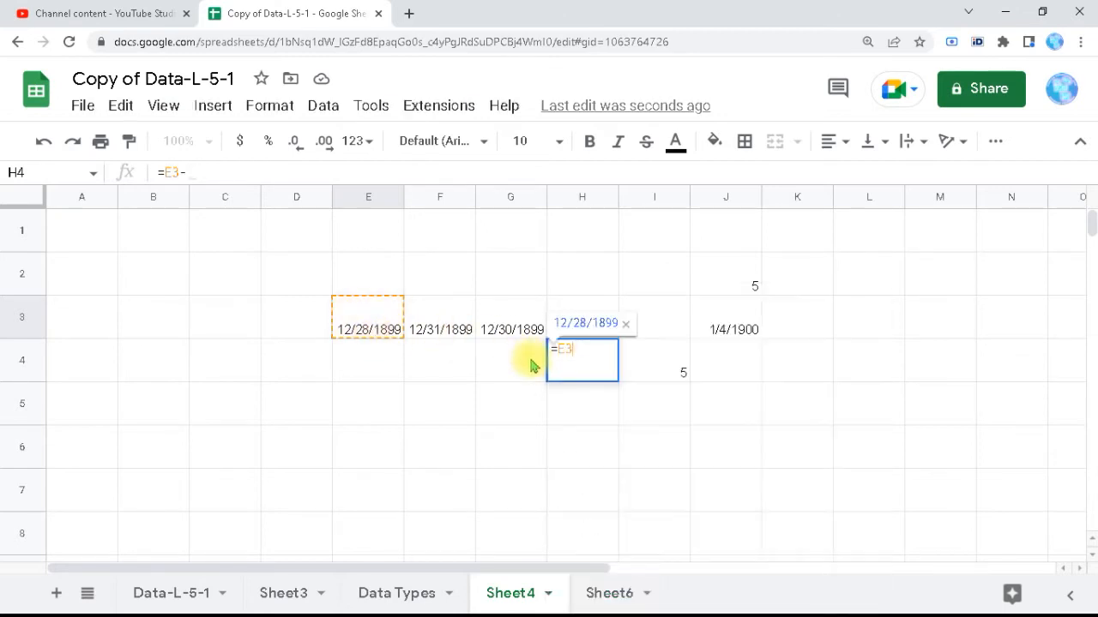
pyautogui.press('BackSpace')
pyautogui.press('BackSpace')
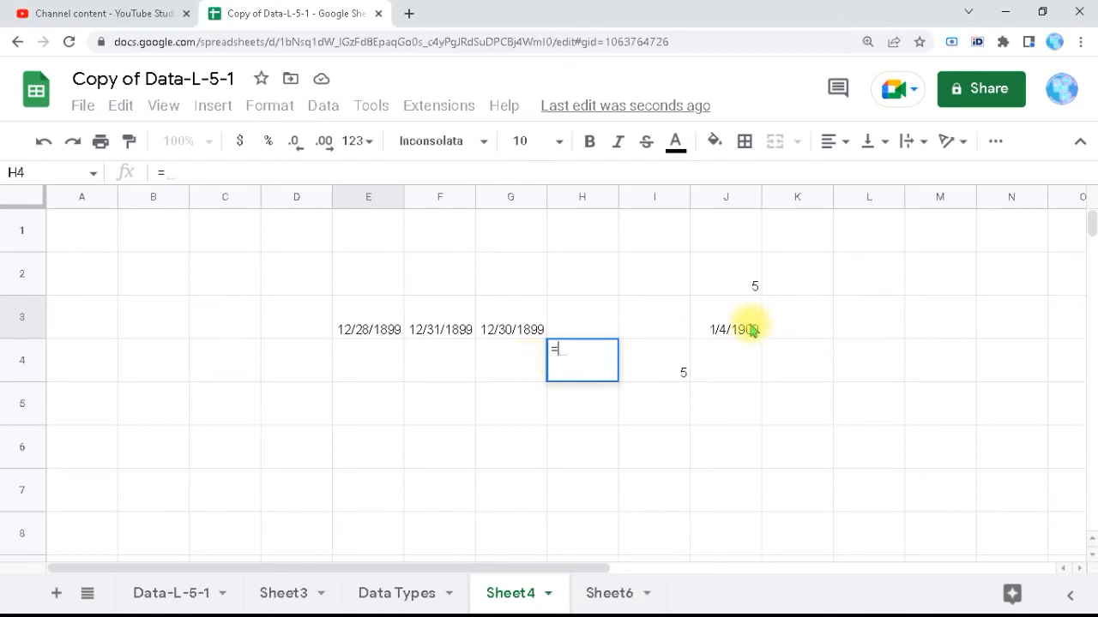
# - Subtract the date in E3 from the date in J3 in cell H4 with =J3-E3
pyautogui.click(751, 330)
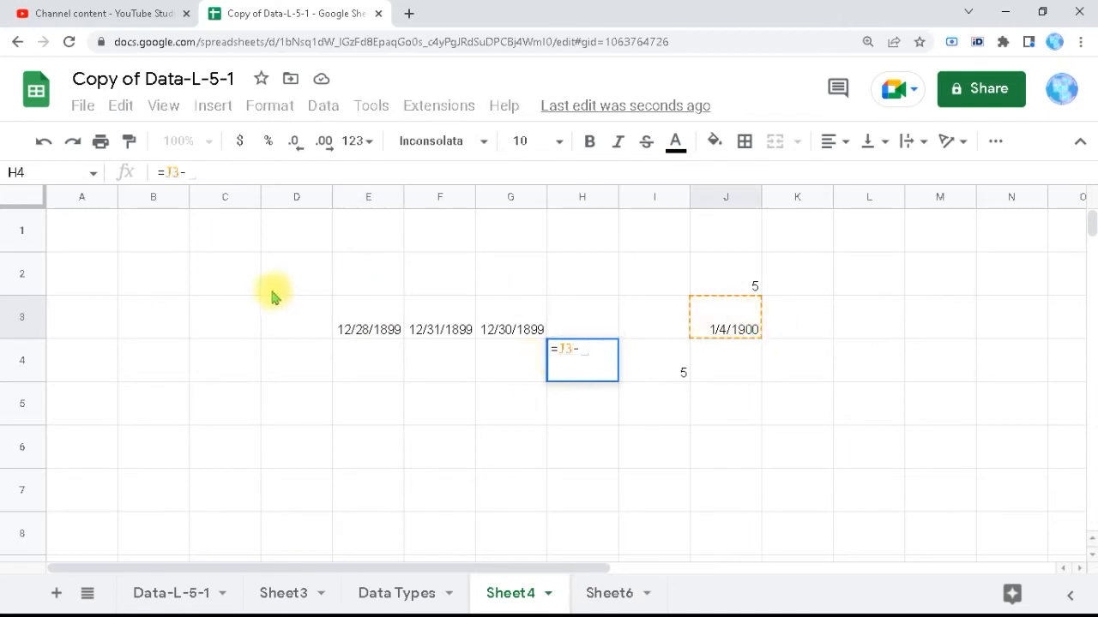
pyautogui.click(343, 319)
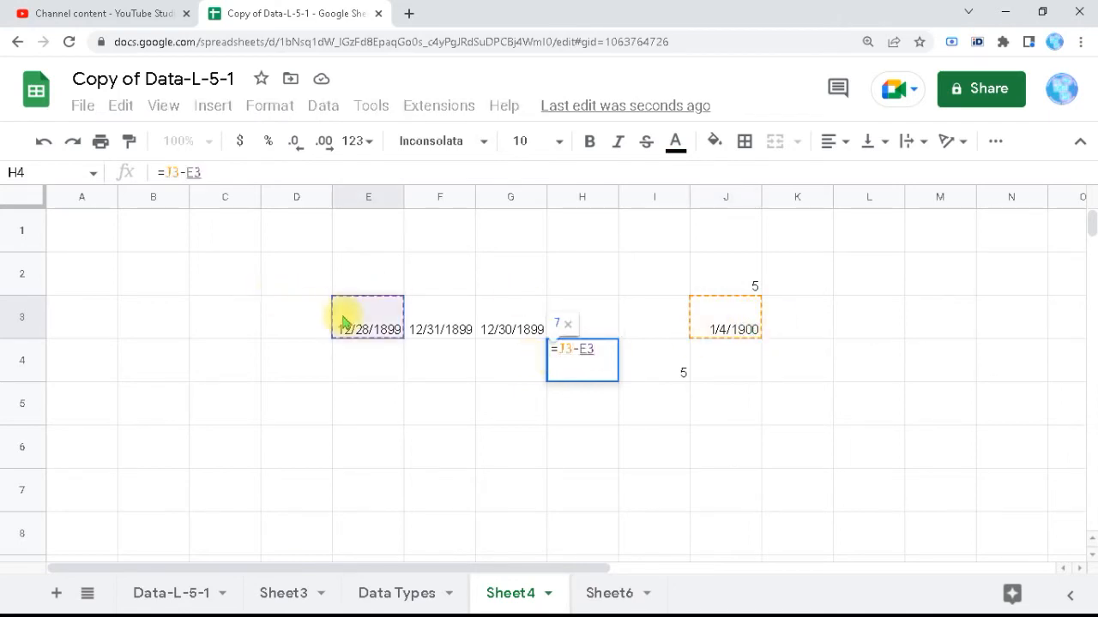
pyautogui.press('Return')
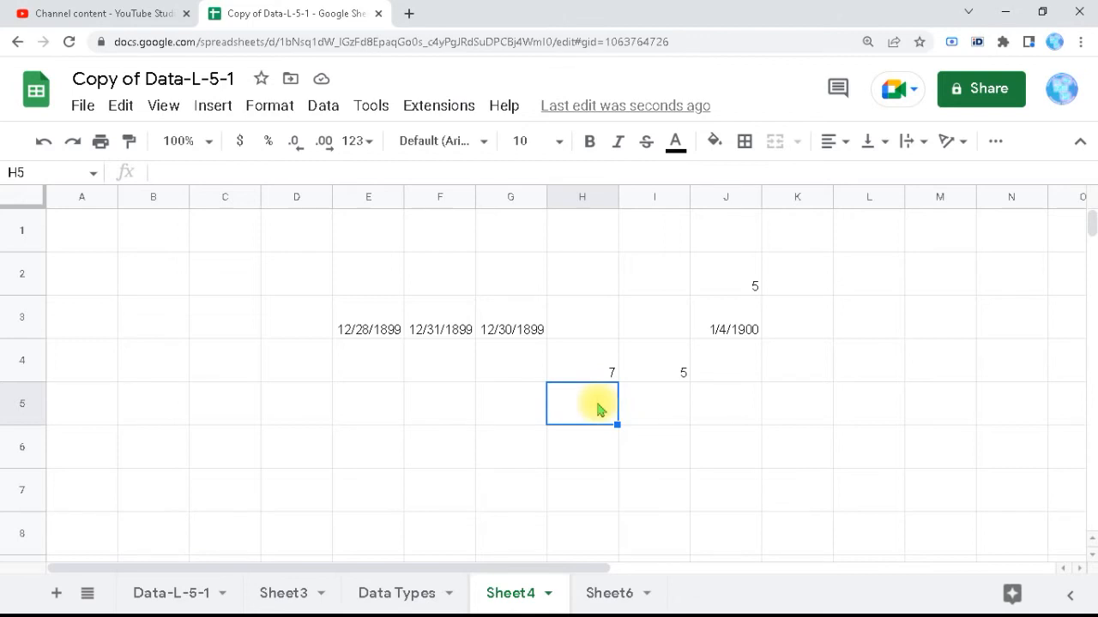
# - Calculate the days between the dates in E3 and J3 in cell H5 with =DATEDIF(E3,J3,"D")
pyautogui.write('=D')
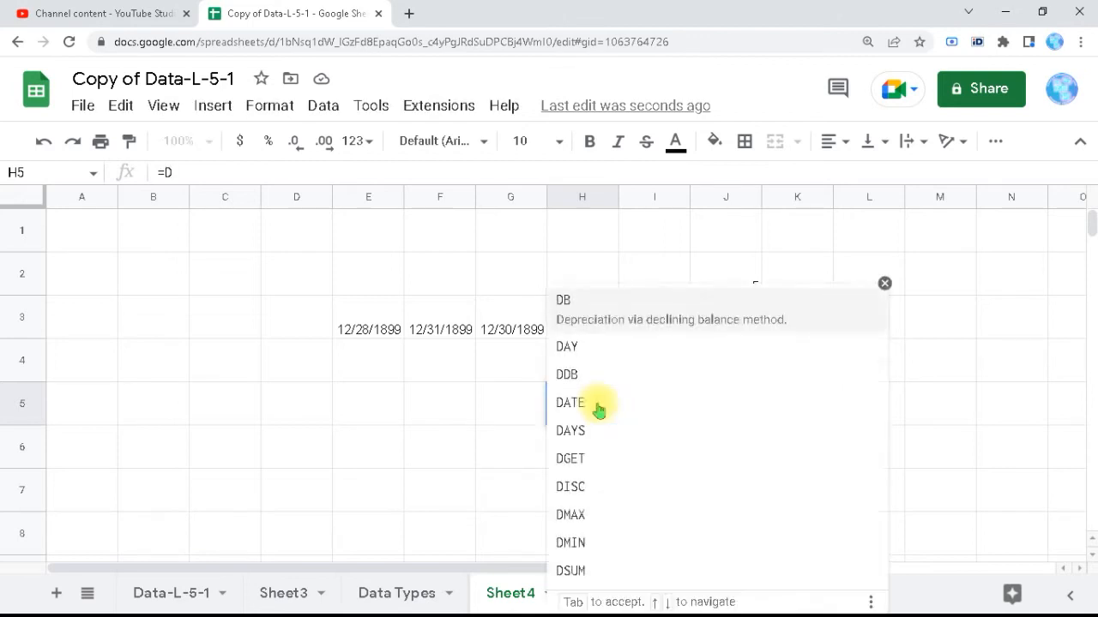
pyautogui.write('ate')
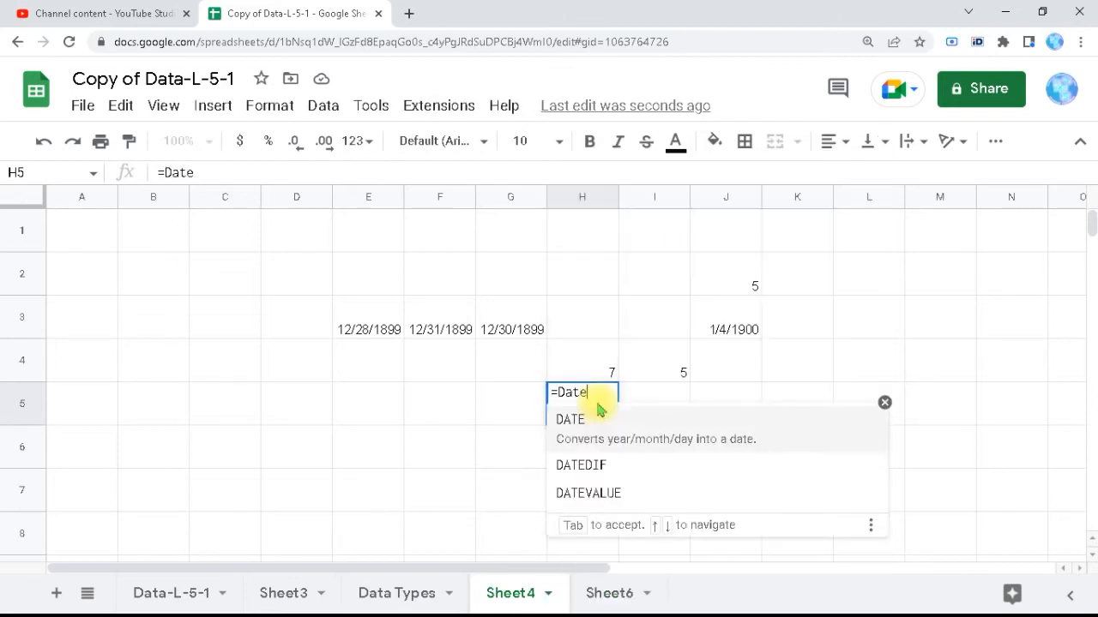
pyautogui.click(602, 456)
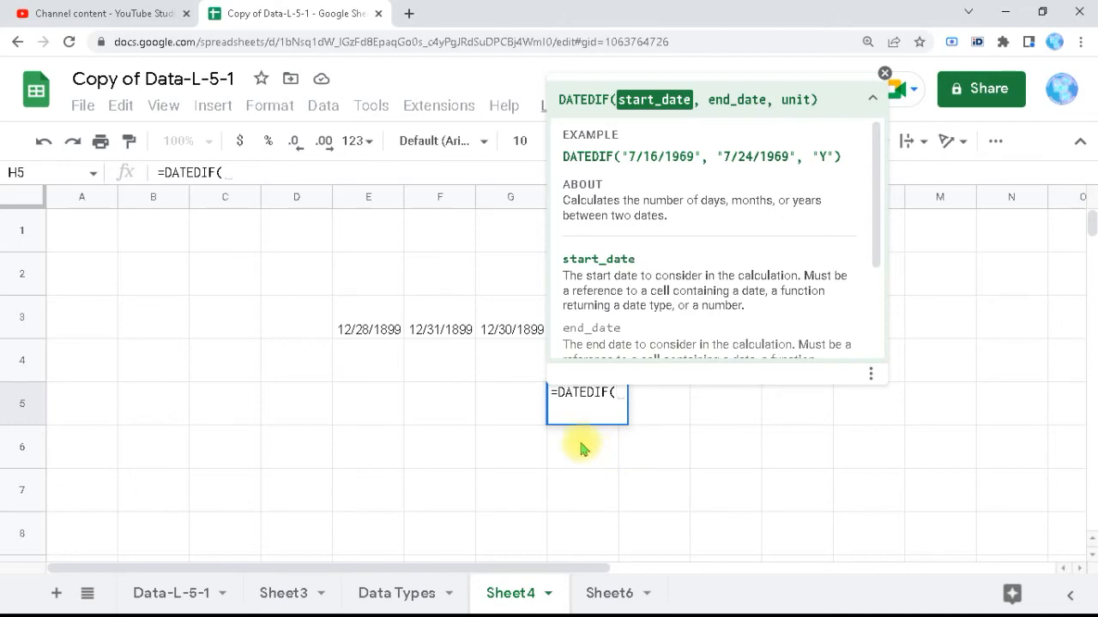
pyautogui.click(382, 342)
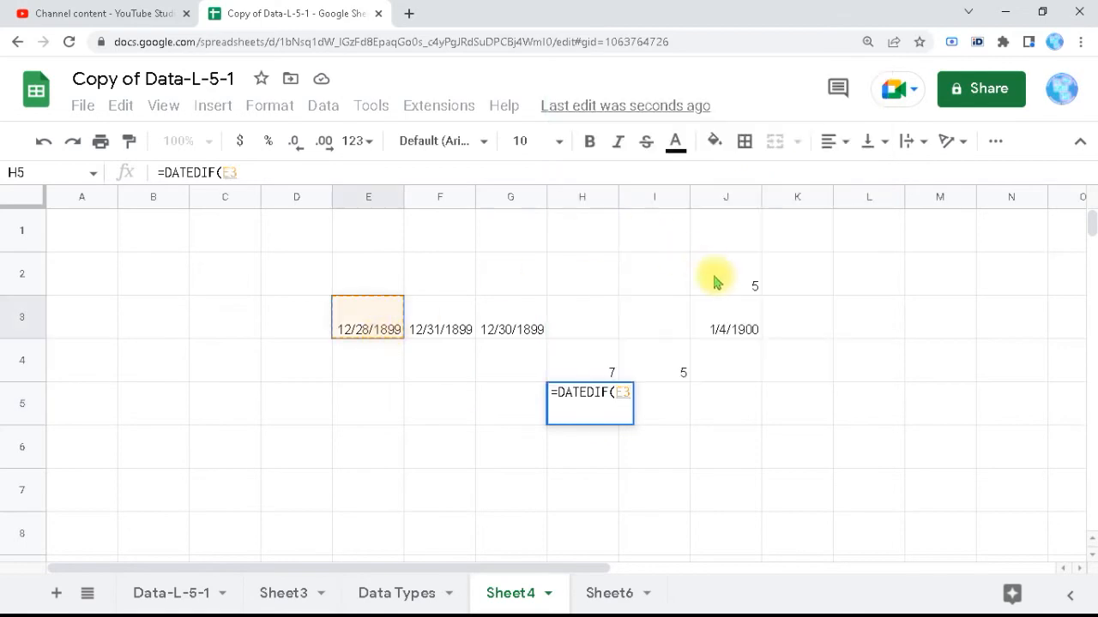
pyautogui.write(',')
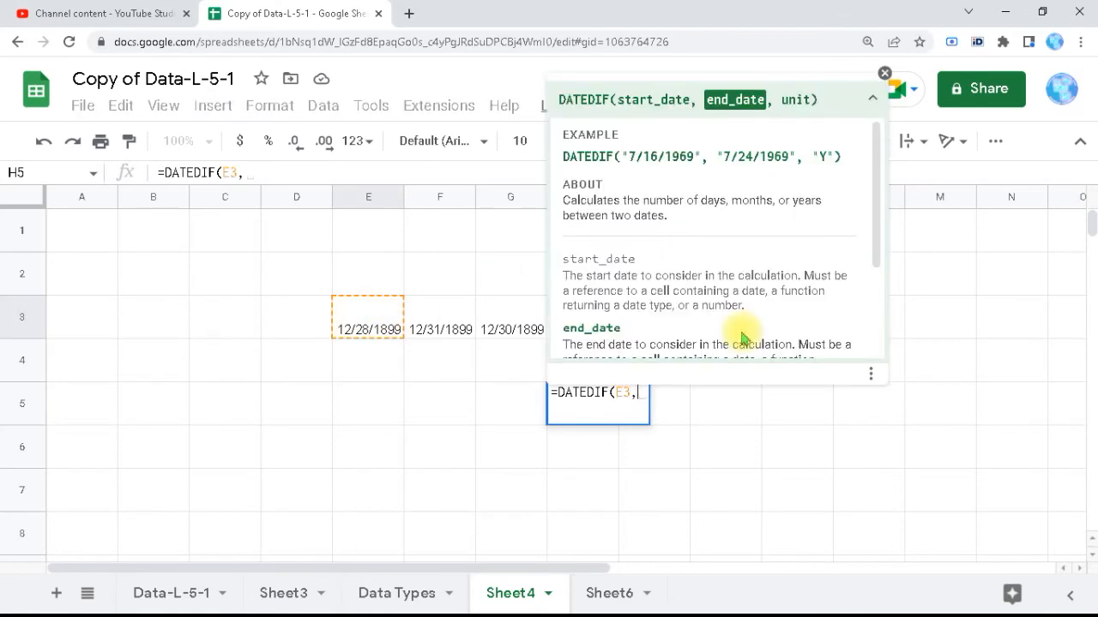
pyautogui.click(873, 99)
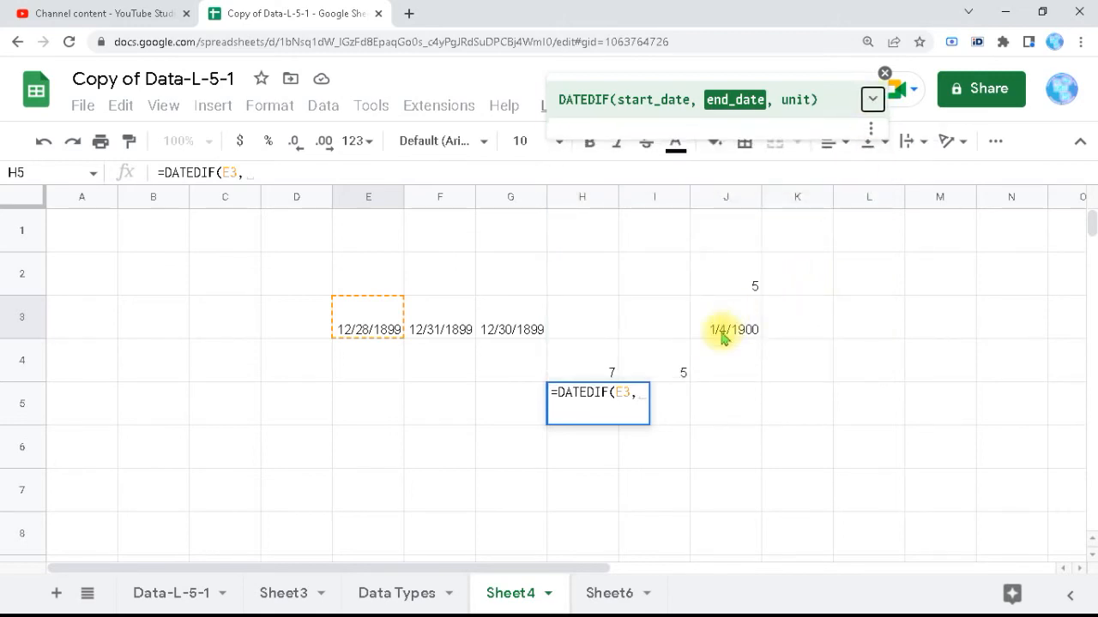
pyautogui.click(723, 337)
pyautogui.write(',')
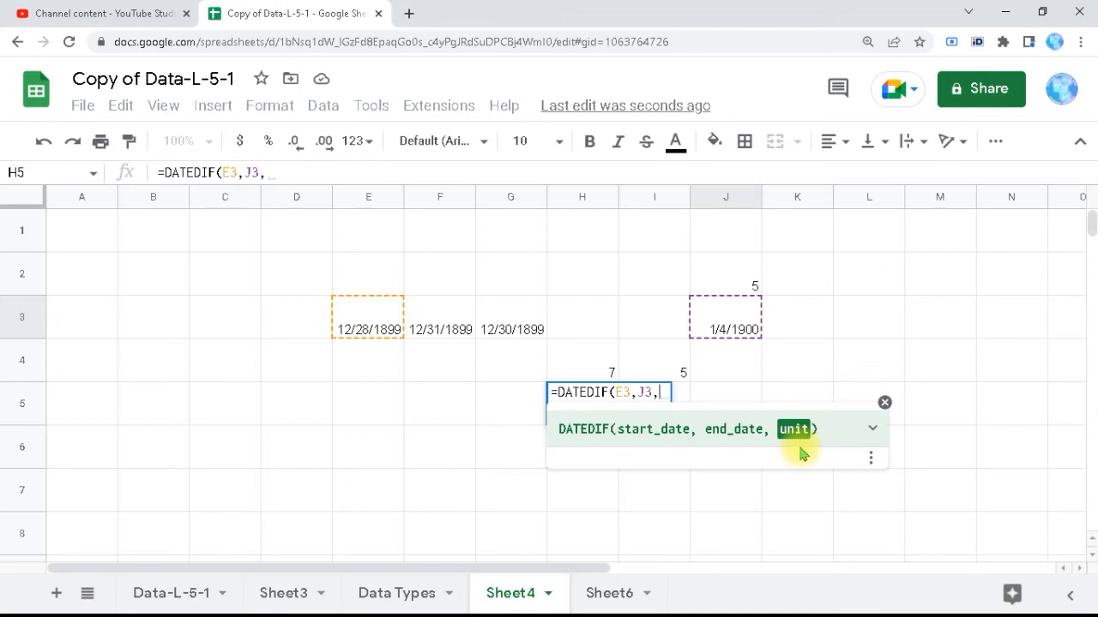
pyautogui.write('"')
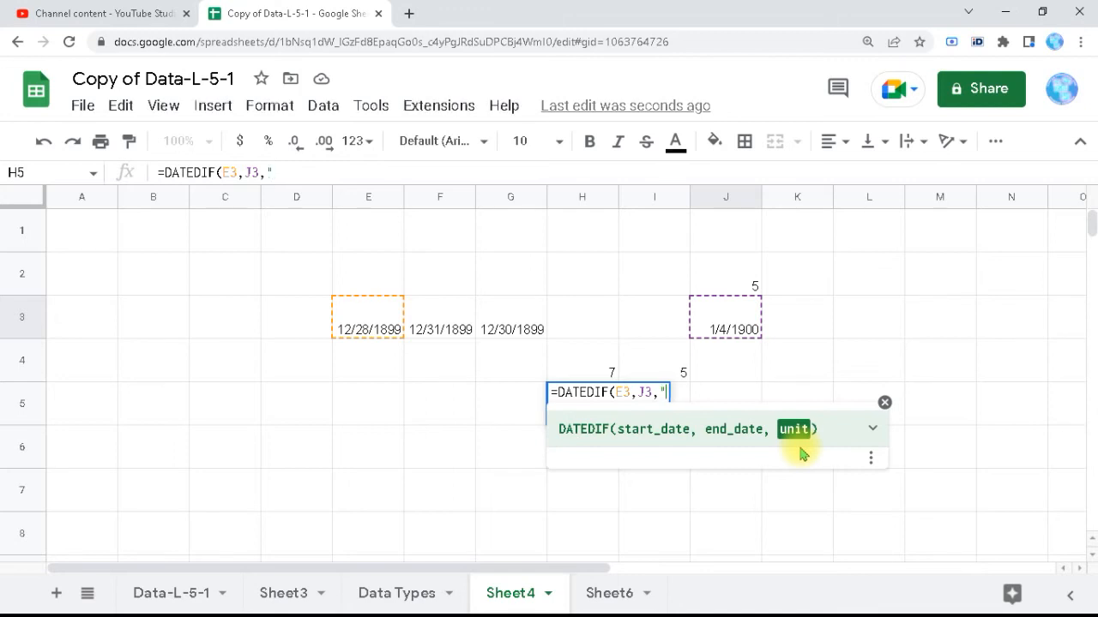
pyautogui.write('D"')
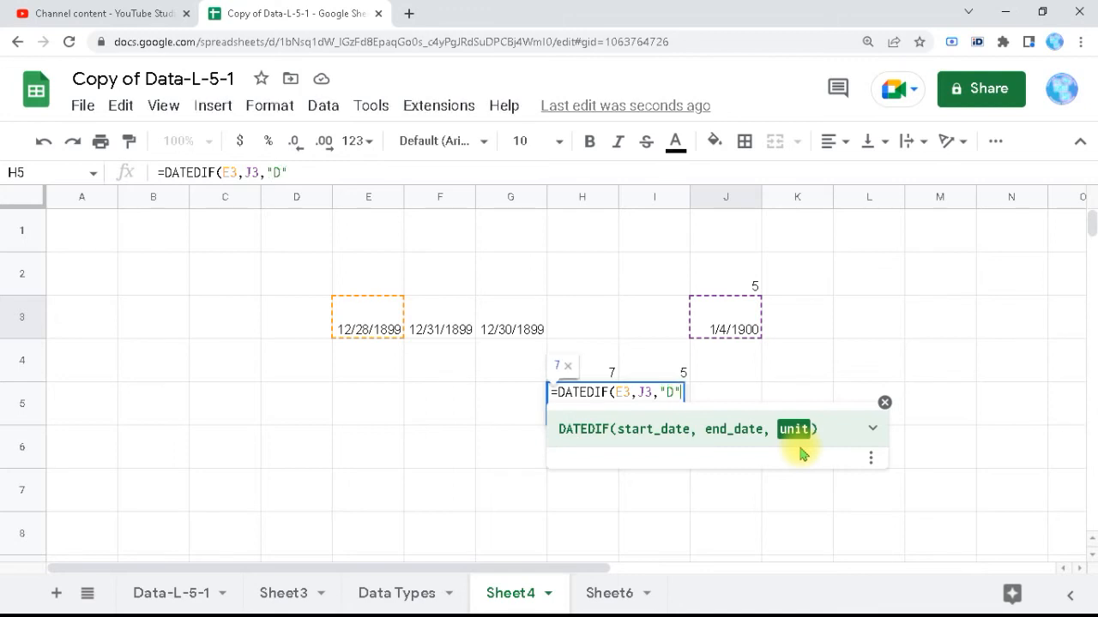
pyautogui.write(')')
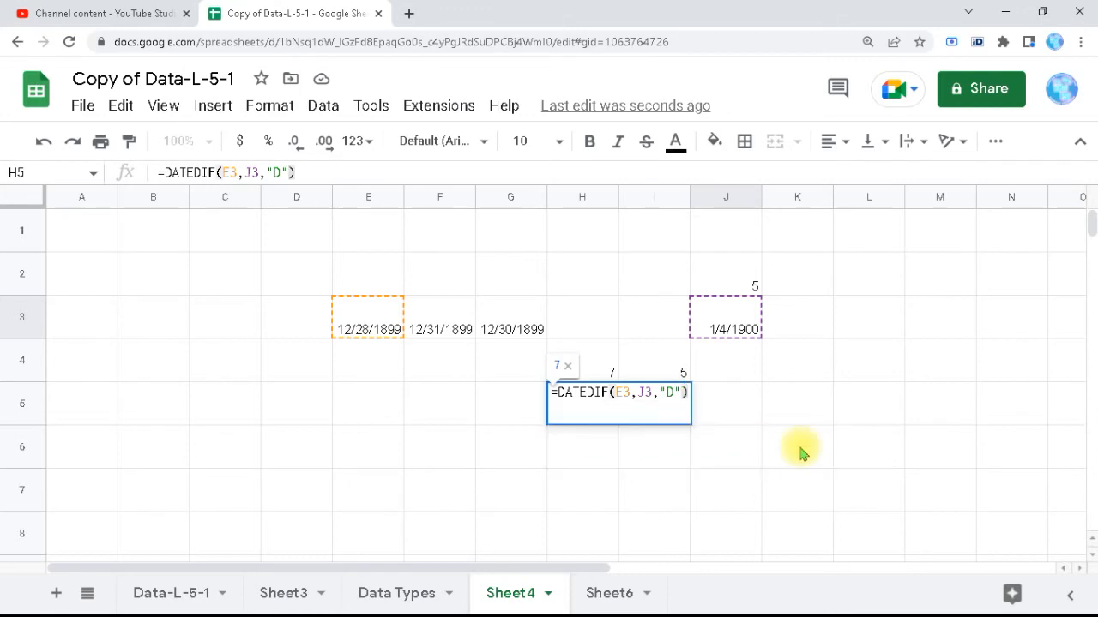
pyautogui.press('Return')
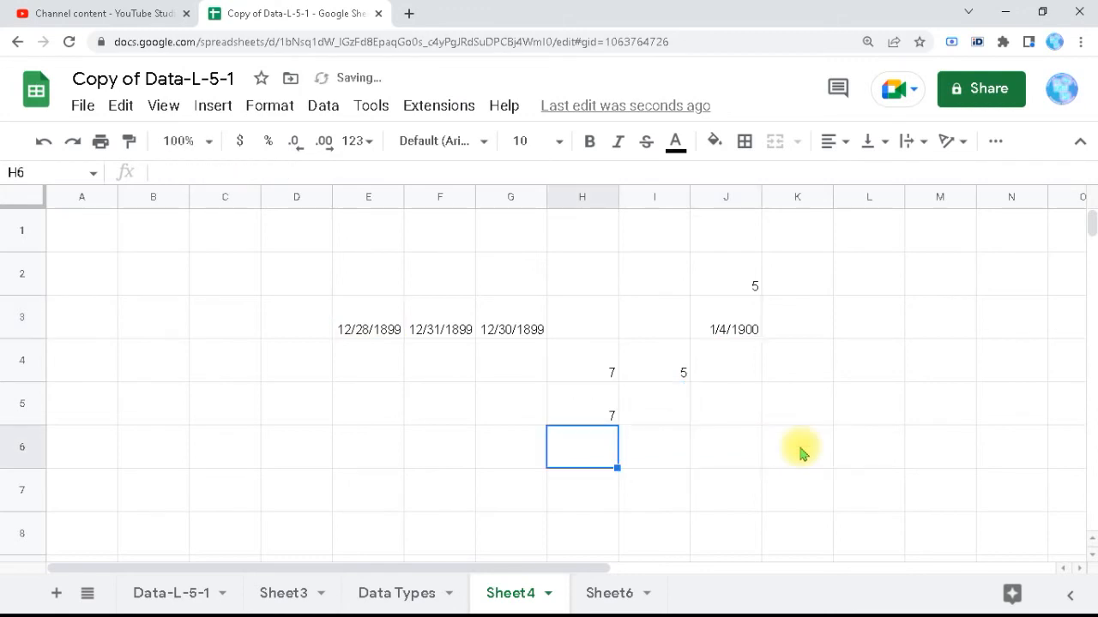
# - Change the unit of the DATEDIF formula in H5 to "M" so it counts months
pyautogui.click(567, 414)
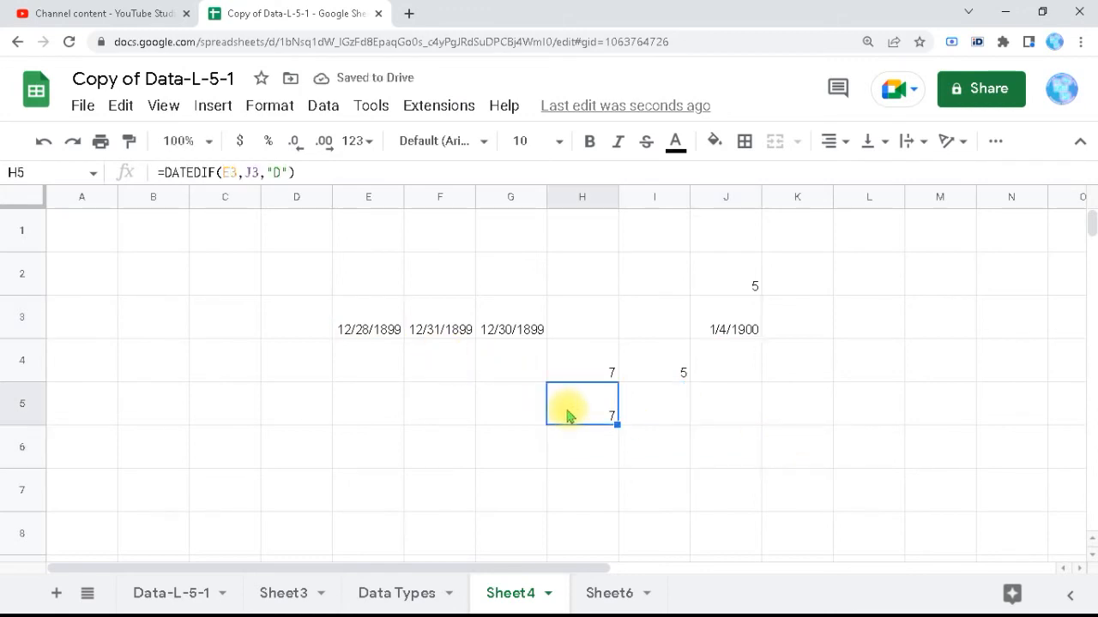
pyautogui.click(280, 173)
pyautogui.press('BackSpace')
pyautogui.write('M')
pyautogui.press('Return')
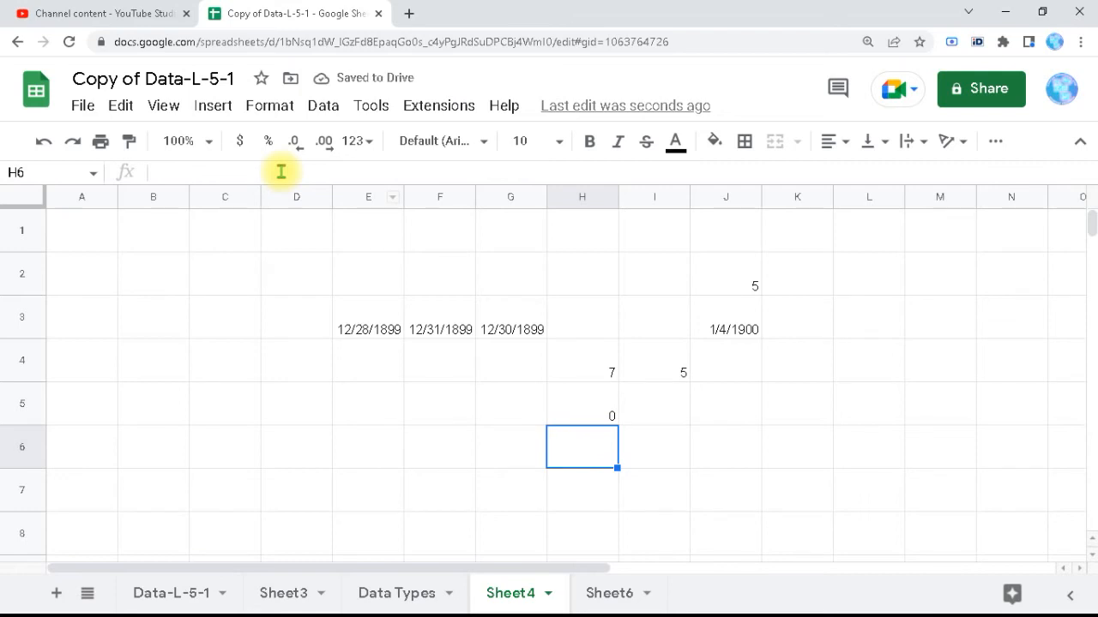
# - Set the date in J3 to 4/13/1900 using the cell's calendar
pyautogui.click(746, 331)
pyautogui.doubleClick(746, 331)
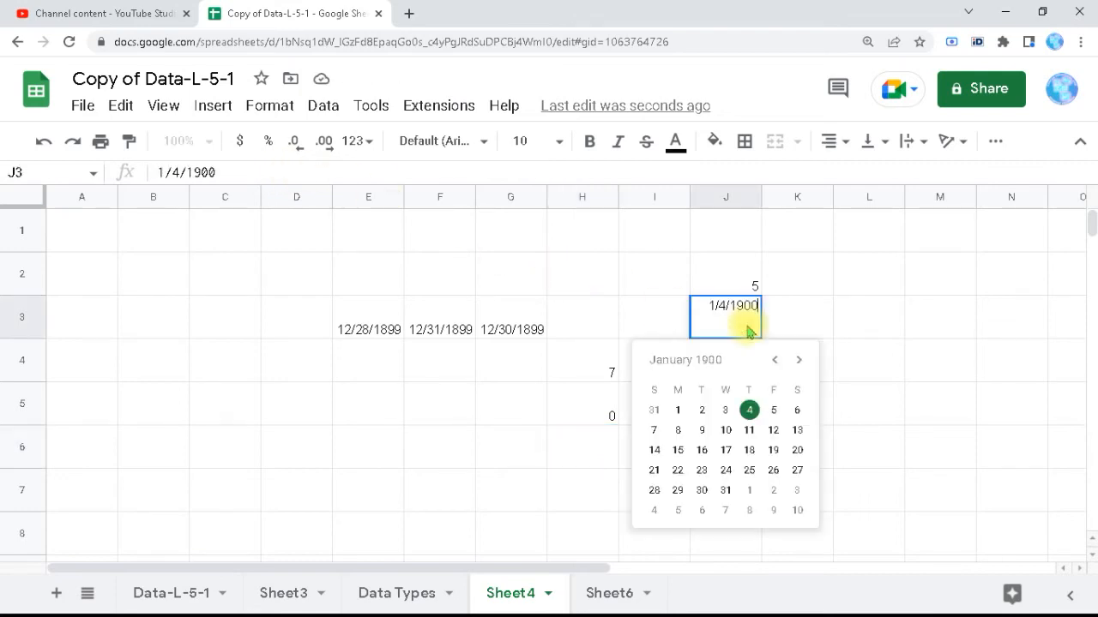
pyautogui.click(802, 361)
pyautogui.click(802, 361)
pyautogui.click(802, 361)
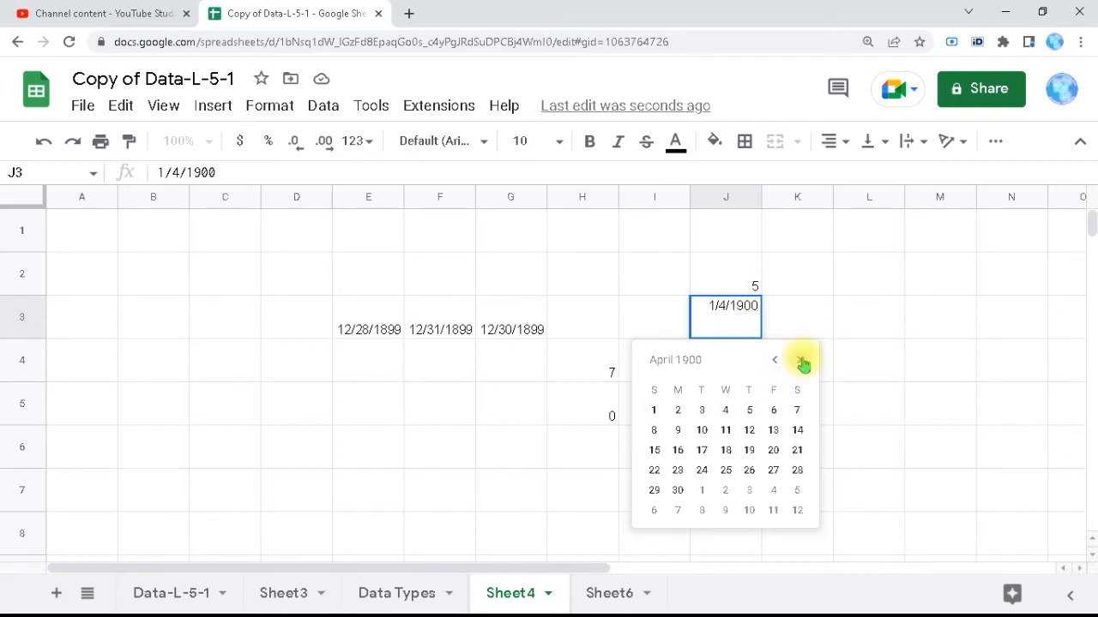
pyautogui.click(774, 429)
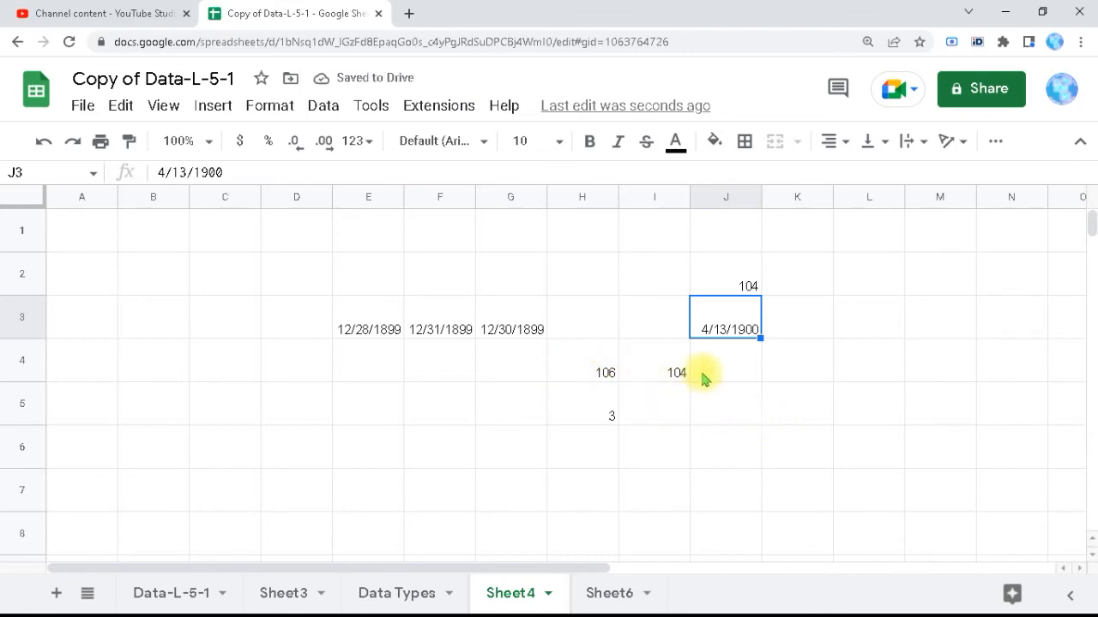
# - Change the unit of the DATEDIF formula in H5 to "MD" to count the days left over after whole months
pyautogui.click(584, 416)
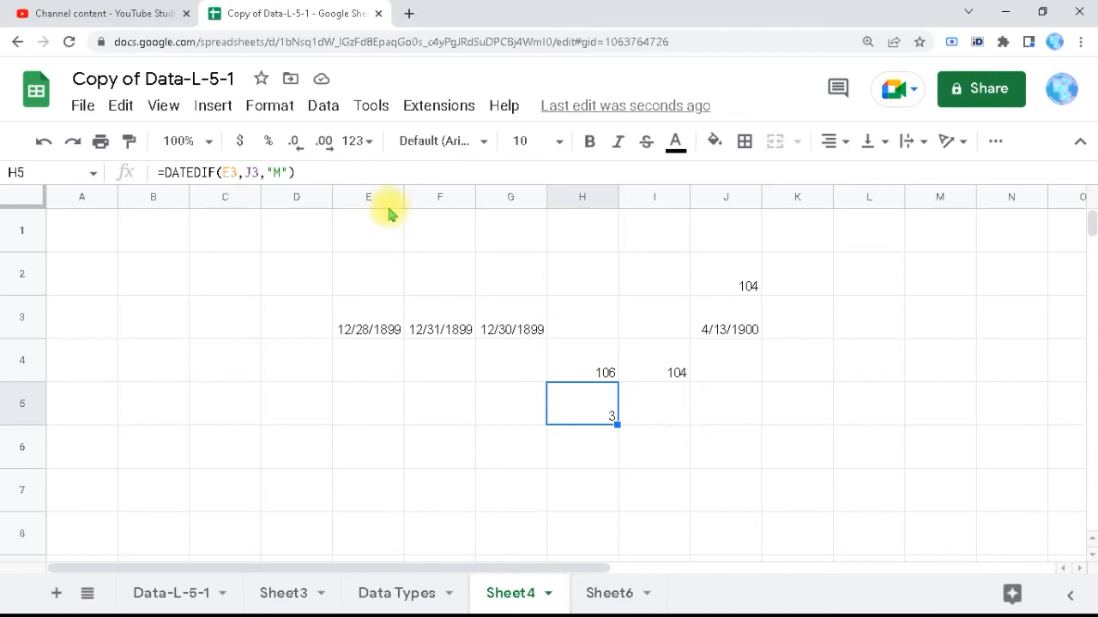
pyautogui.click(277, 171)
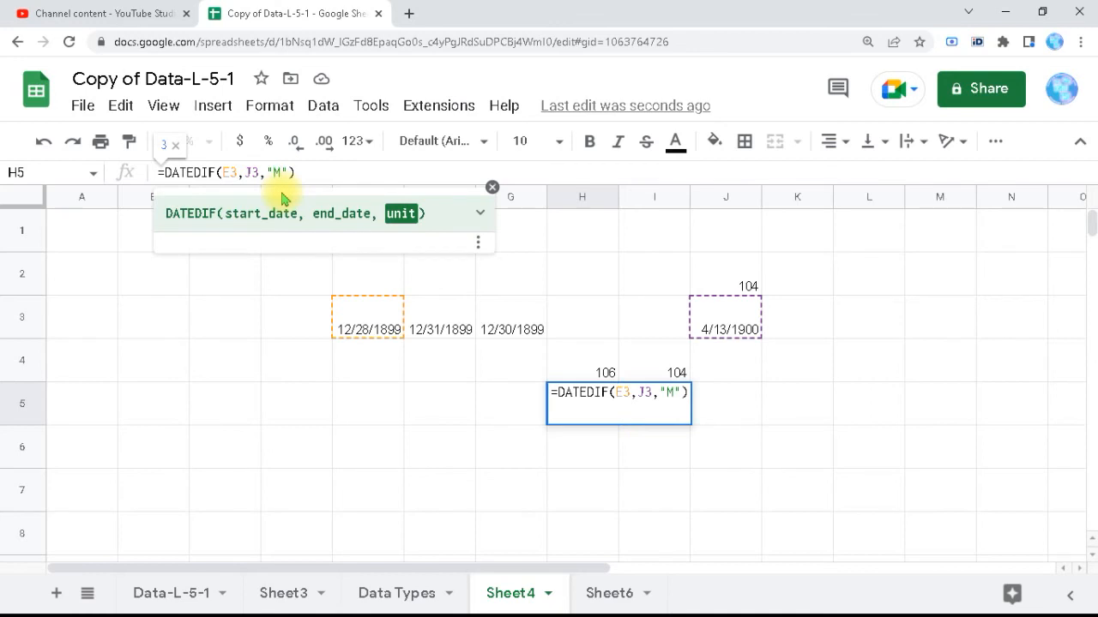
pyautogui.write('D')
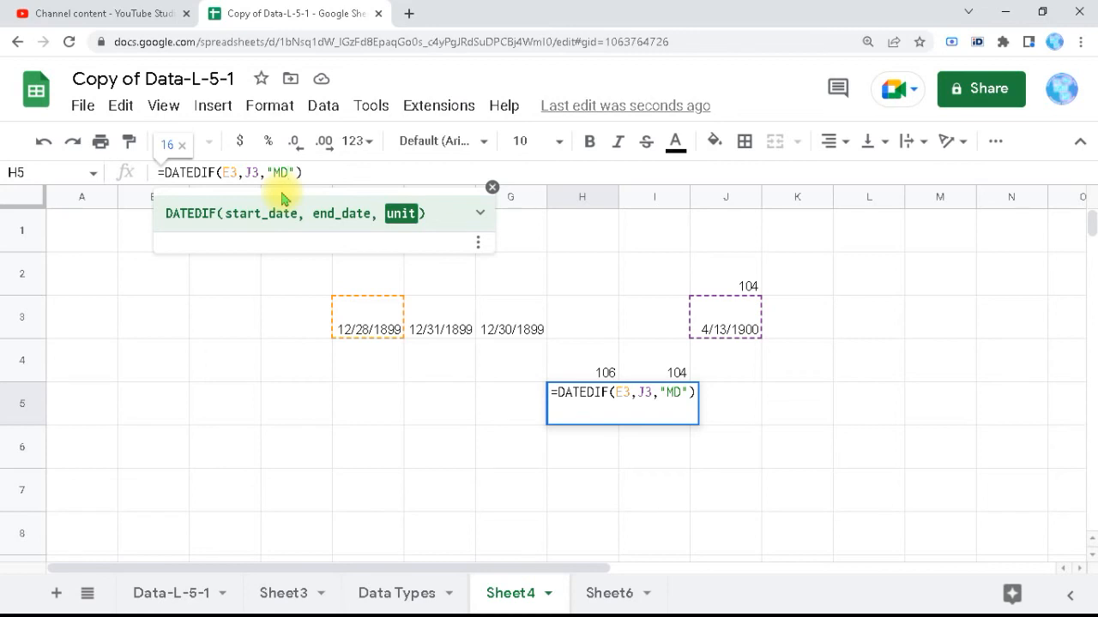
pyautogui.press('Return')
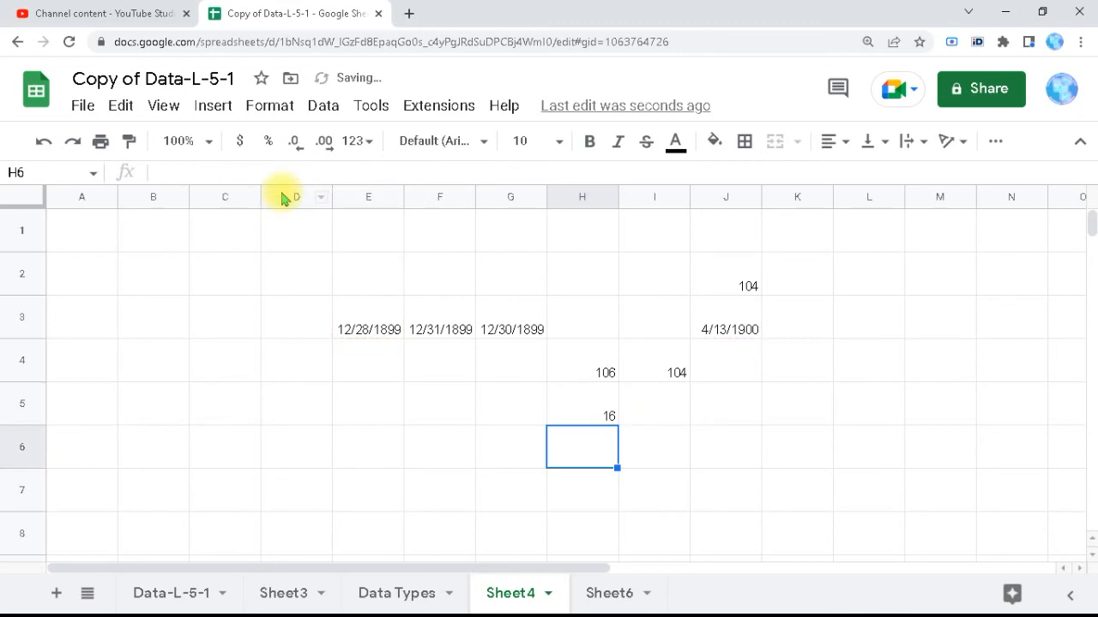